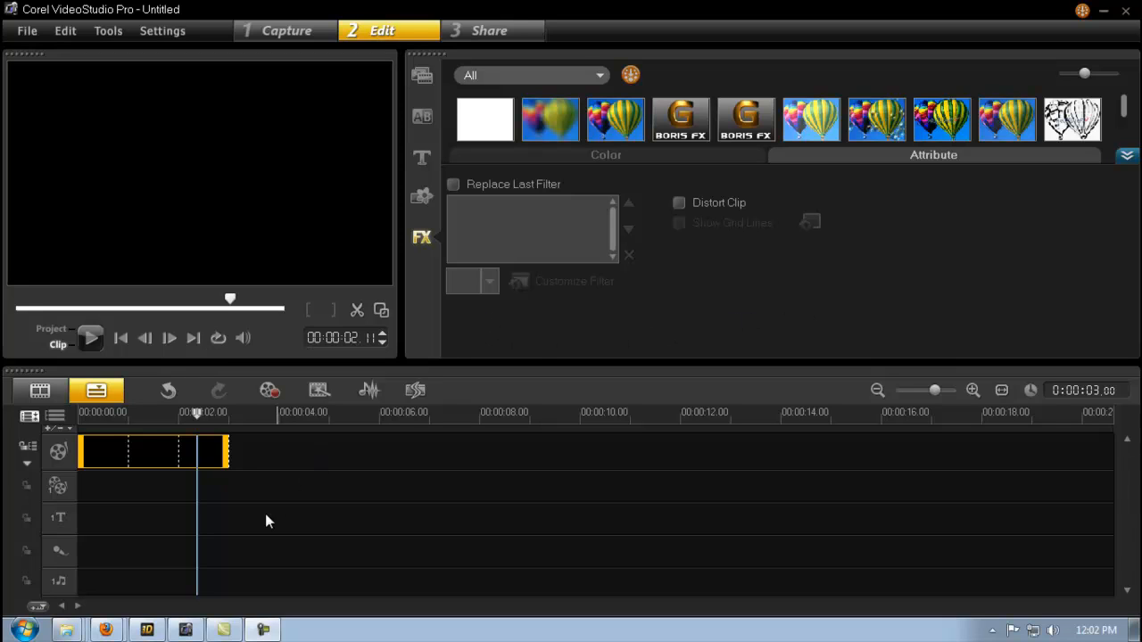
Switch to the 3D title program and insert the text "Motion" in bold Arial 36
left_click(150, 631)
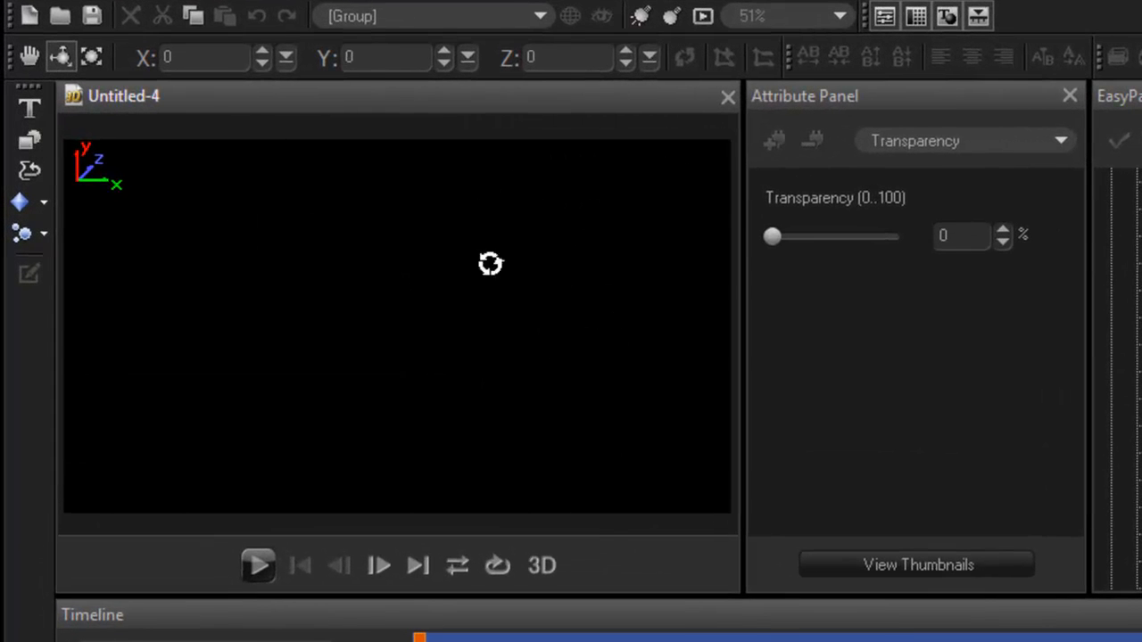
left_click(21, 114)
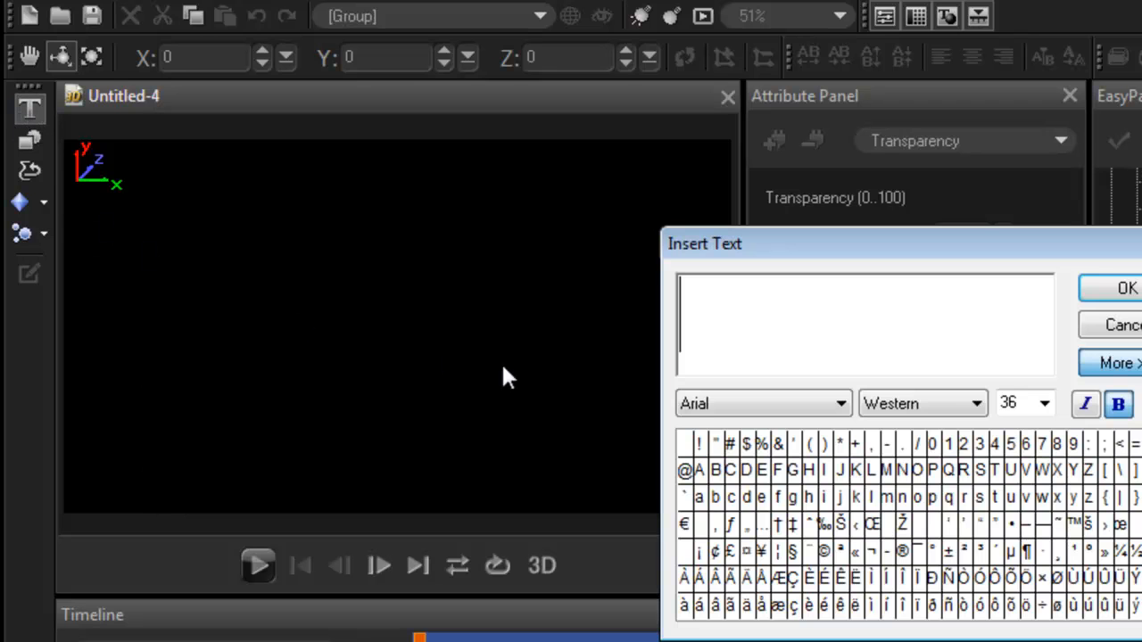
type("Motion")
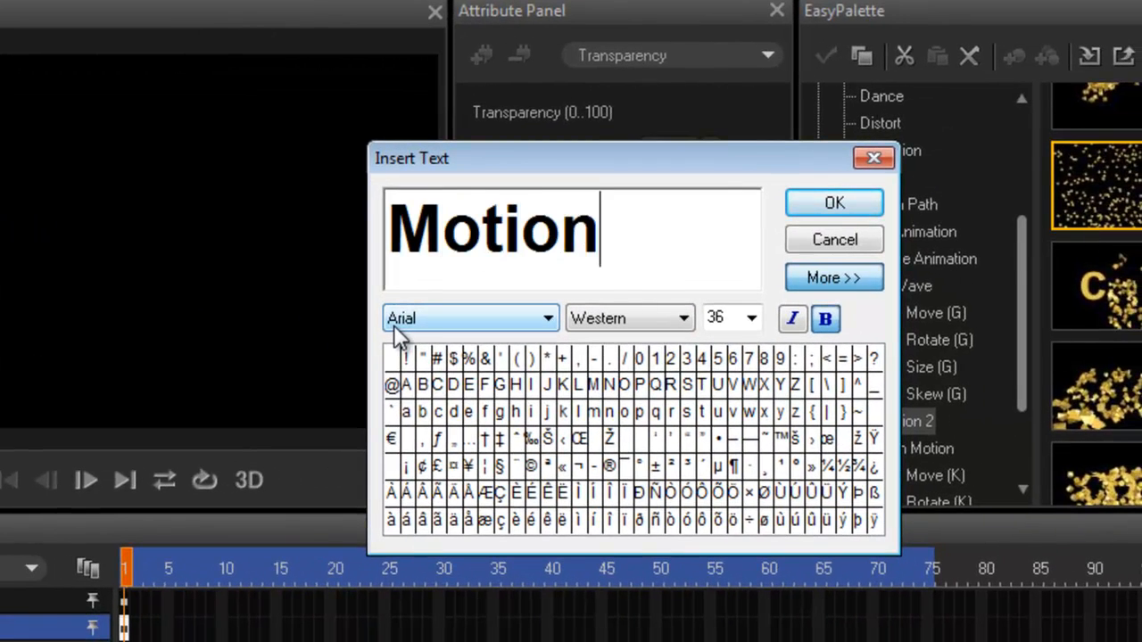
key("Return")
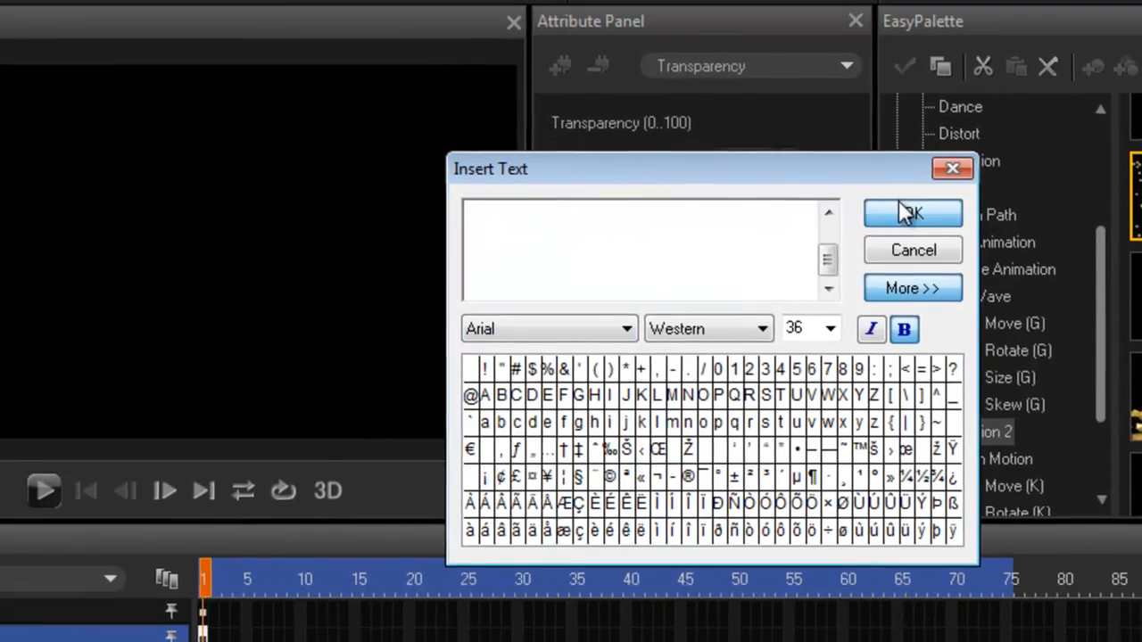
left_click(825, 198)
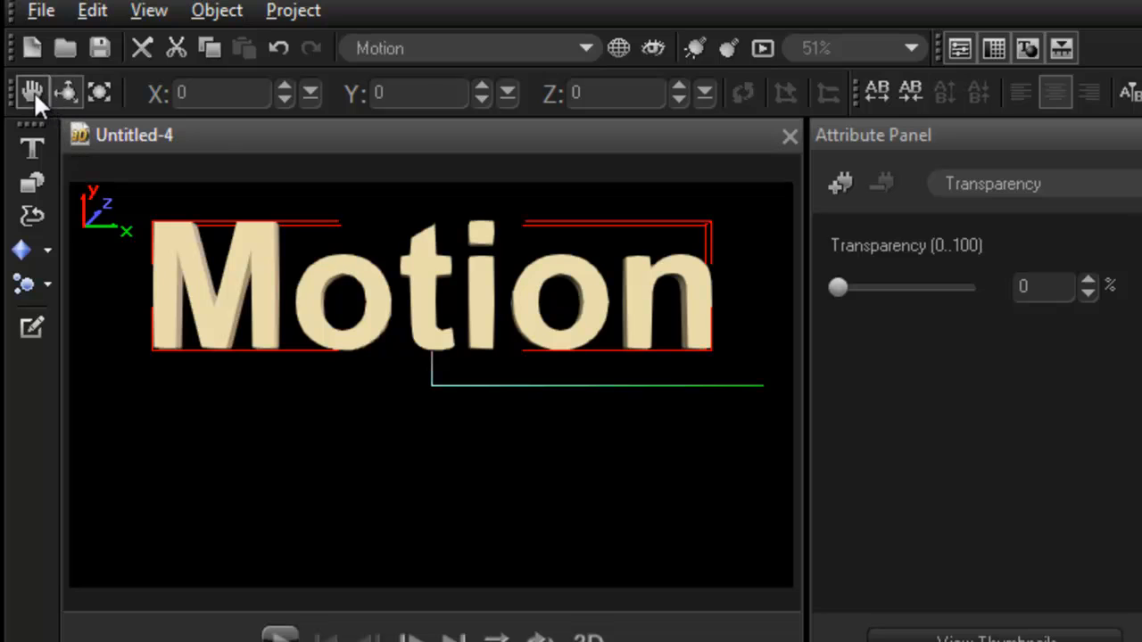
Move the Motion title to X 73, Y 25 and scale it uniformly to 66 on all axes
left_click(32, 91)
left_click_drag(255, 281, 348, 256)
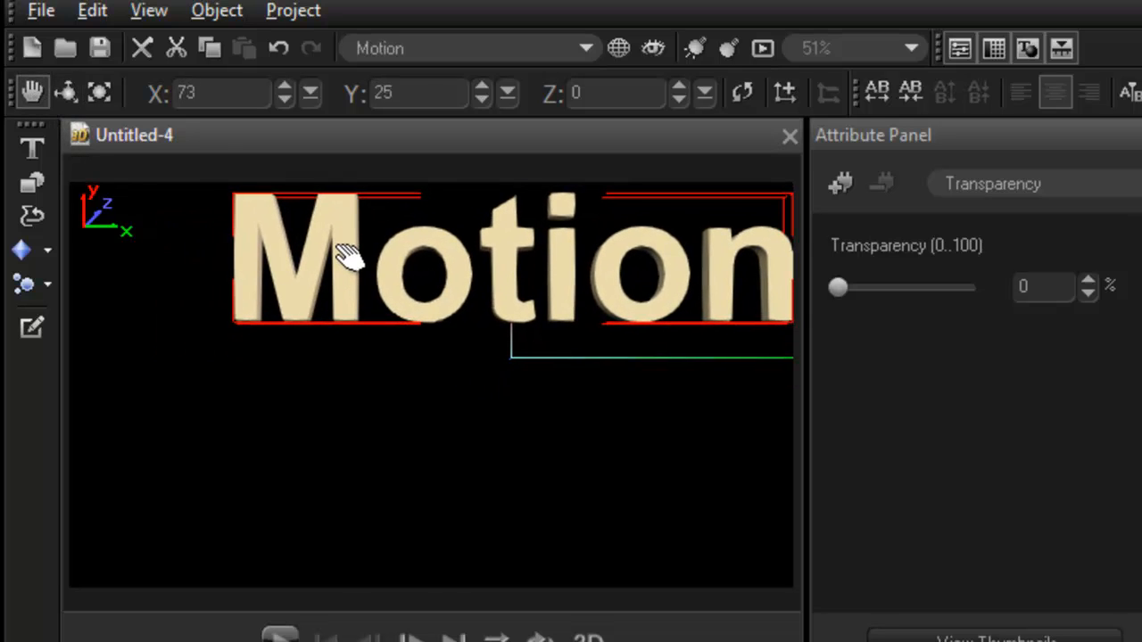
left_click(99, 91)
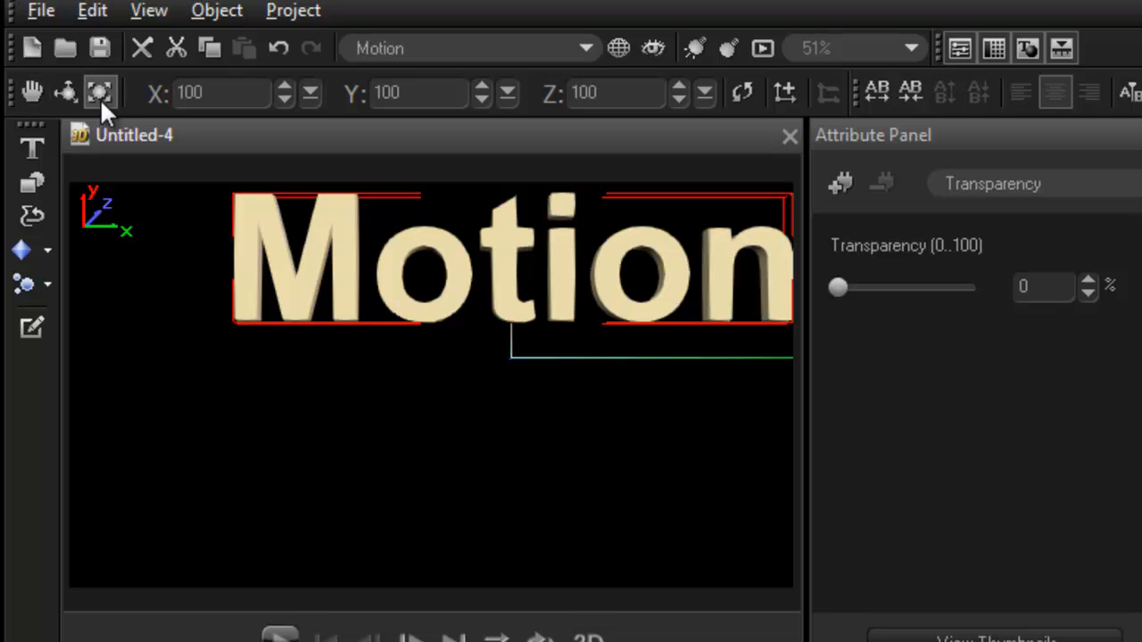
left_click_drag(734, 316, 551, 255)
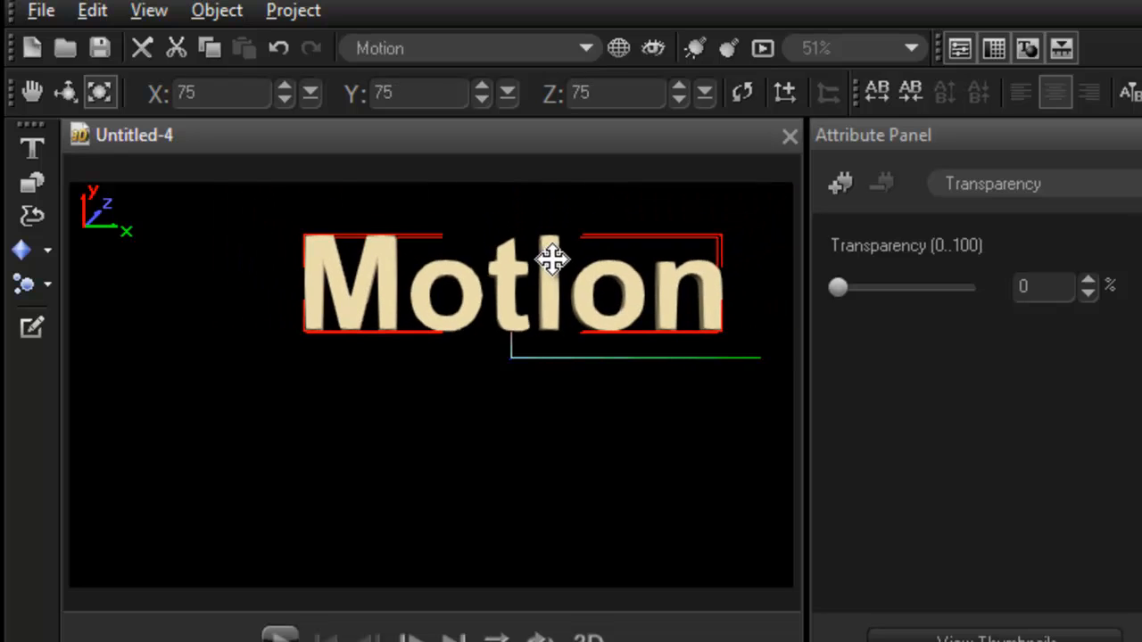
mouse_move(607, 307)
left_mouse_down()
mouse_move(630, 327)
mouse_move(599, 306)
left_mouse_up()
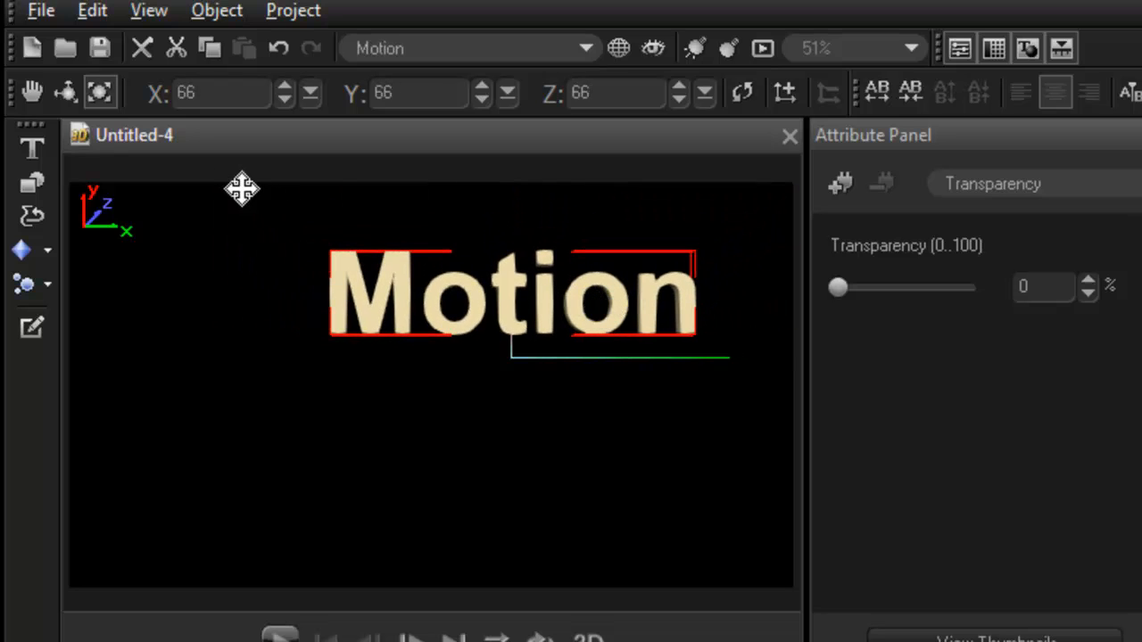
Rotate the Motion title to X 11, Y -36 and move it to X 125, Y 43 near the frame's upper-right corner
left_click(64, 92)
left_click_drag(383, 300, 339, 318)
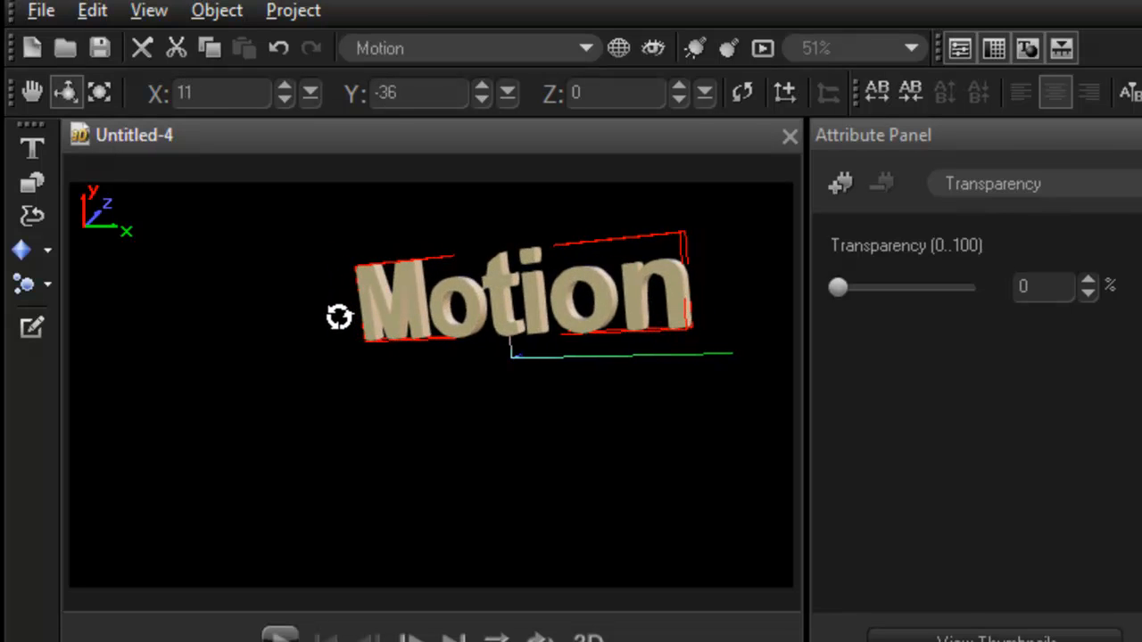
left_click(31, 93)
left_click_drag(464, 327, 526, 308)
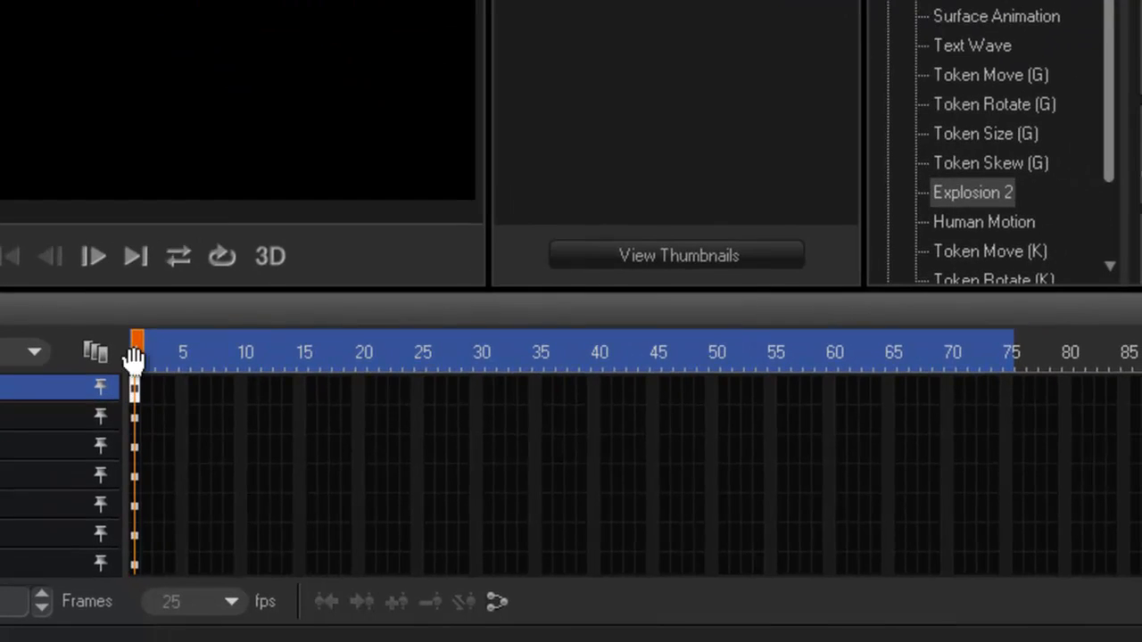
At the end of the timeline, give the Motion title position X -156, Y -151 and rotation X 11, Y 48, and play the animation
left_click_drag(140, 357, 1020, 379)
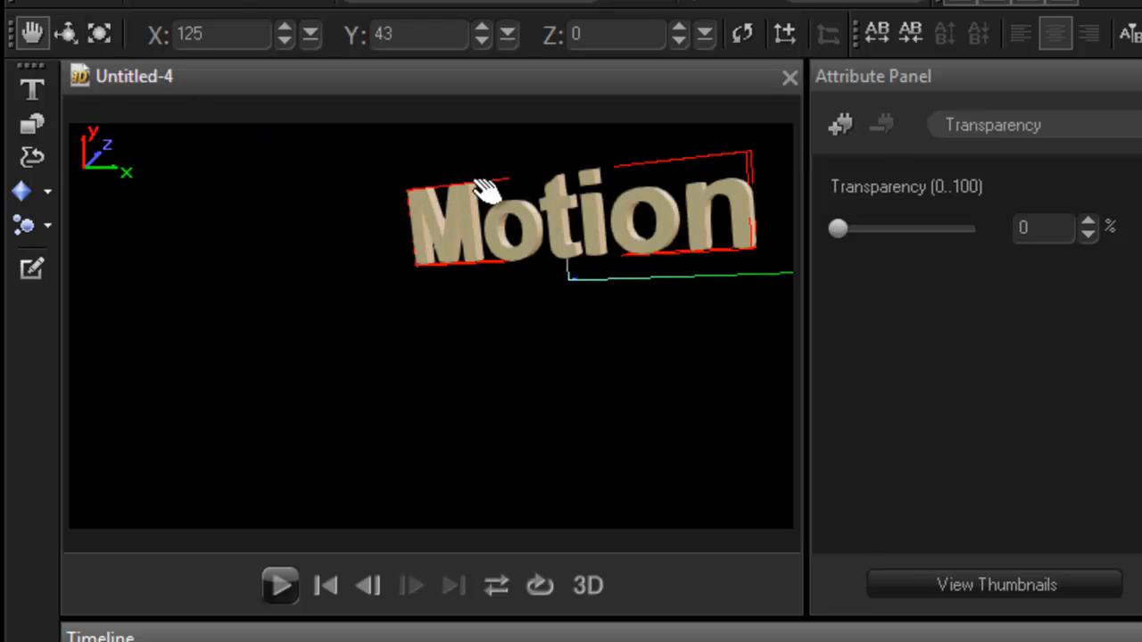
left_click_drag(589, 230, 277, 444)
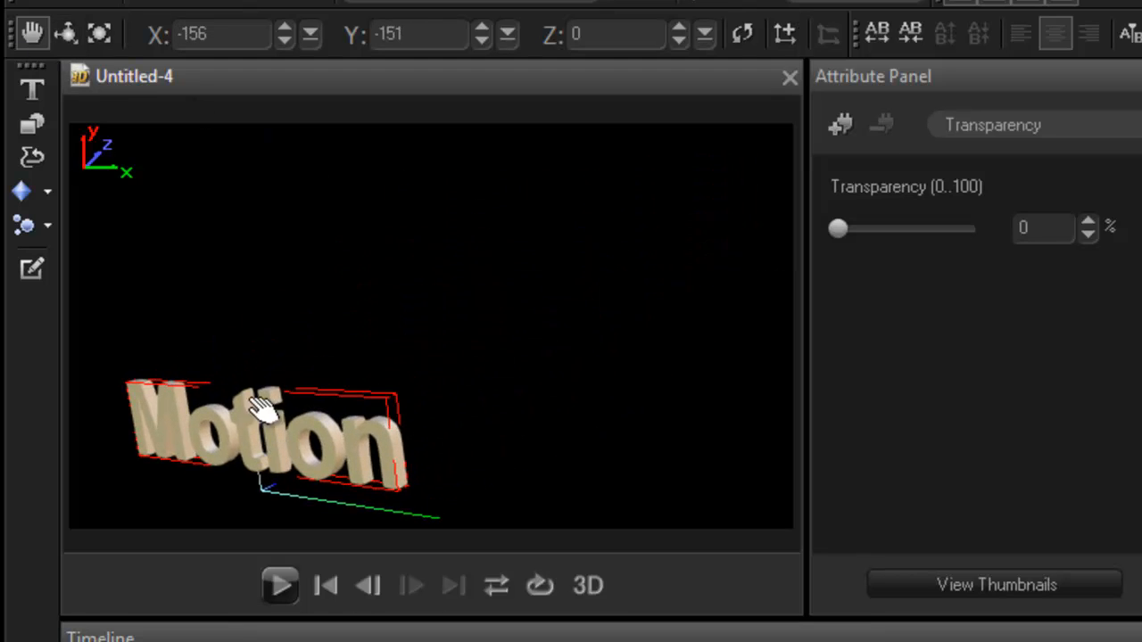
left_click_drag(345, 416, 217, 408)
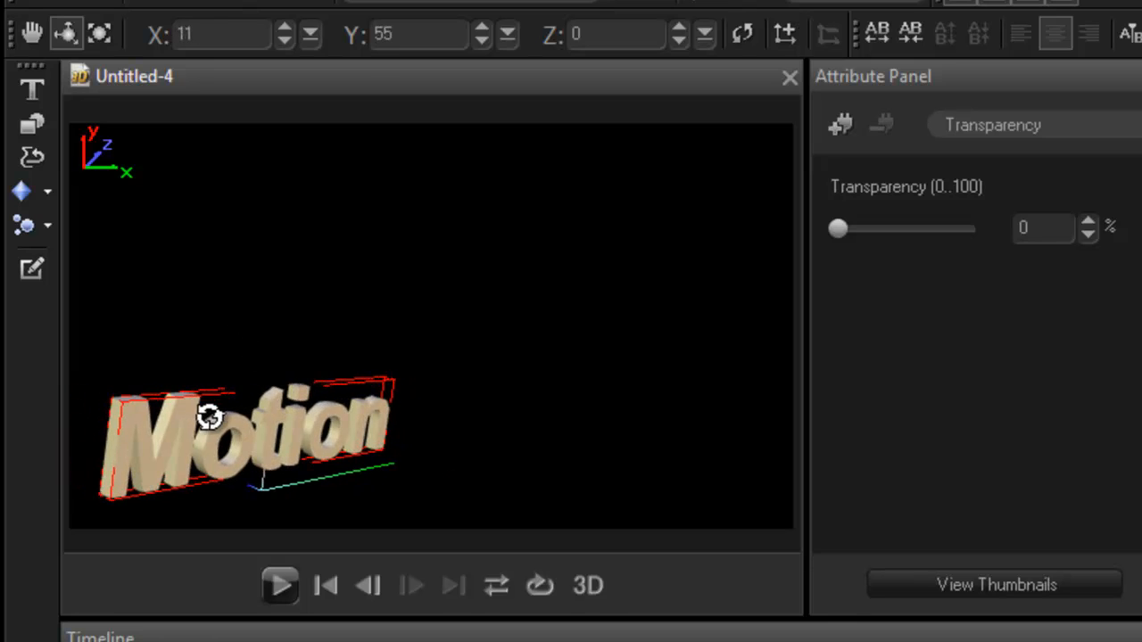
left_click_drag(163, 459, 151, 460)
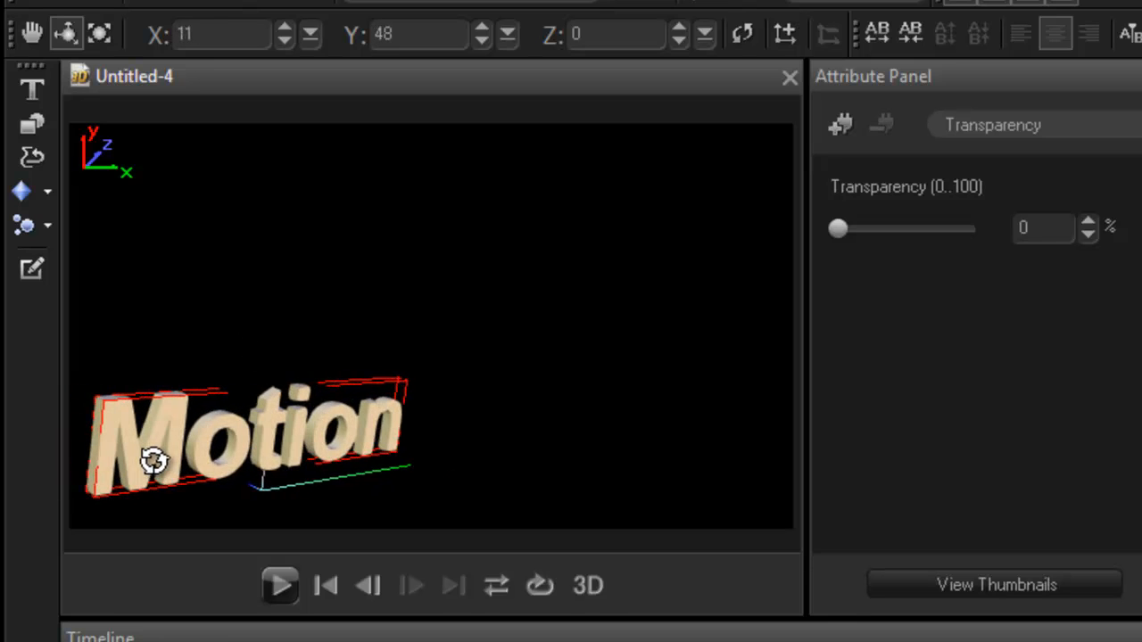
left_click(283, 586)
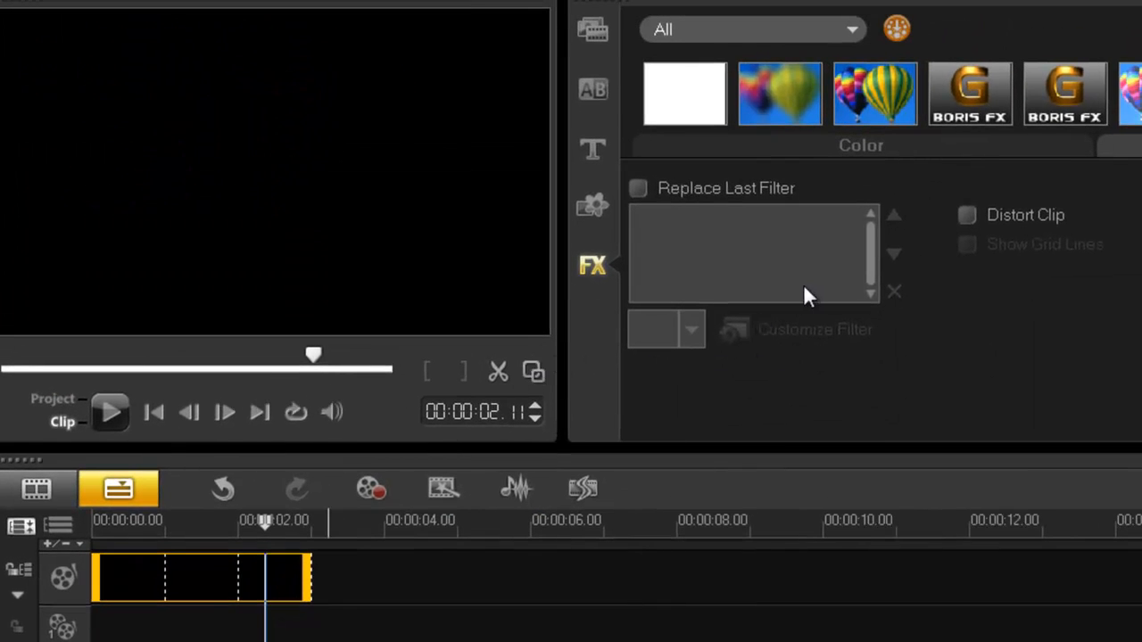
In Corel VideoStudio Pro, apply the Boris Graffiti 5.3 filter to the timeline clip and create the text "Boris" in its editor
left_click_drag(1074, 93, 245, 590)
left_click(817, 327)
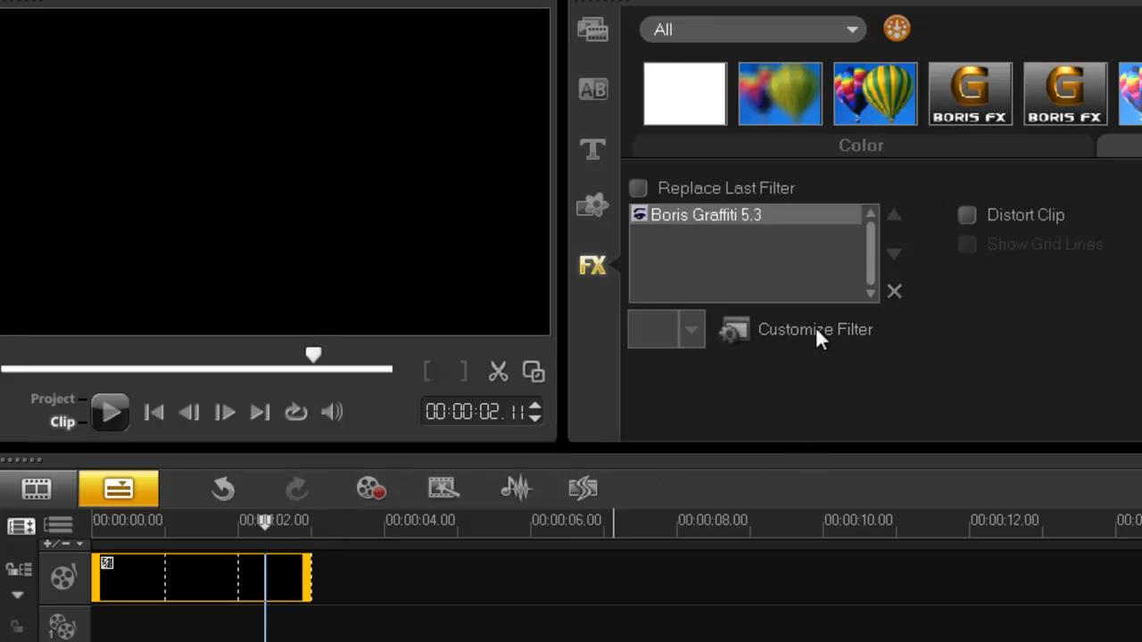
type("Boris")
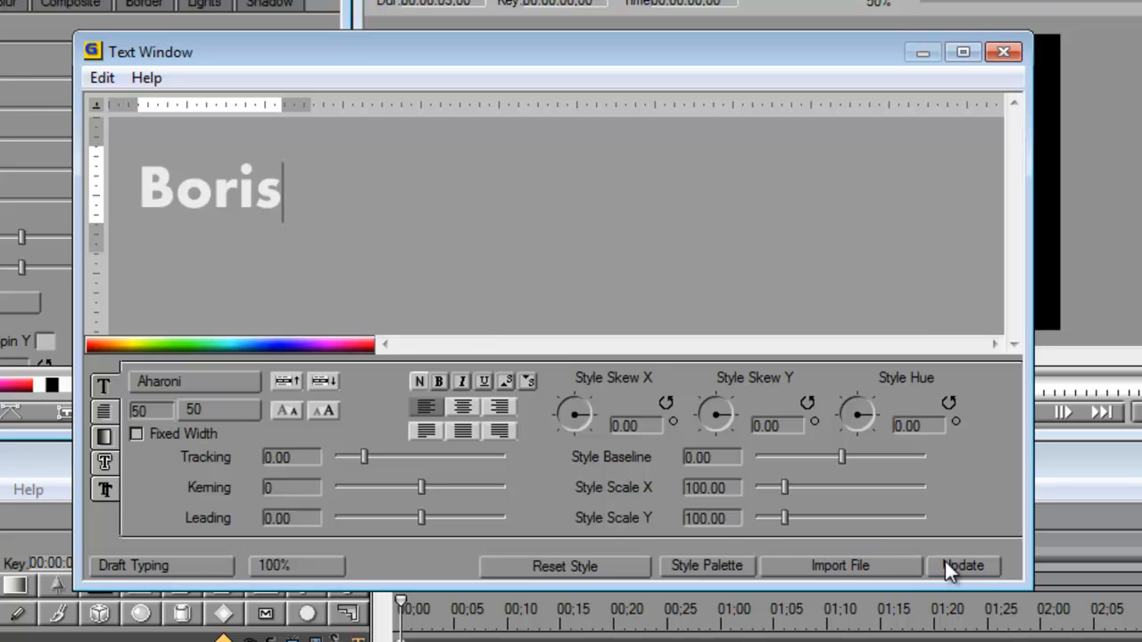
left_click(1004, 53)
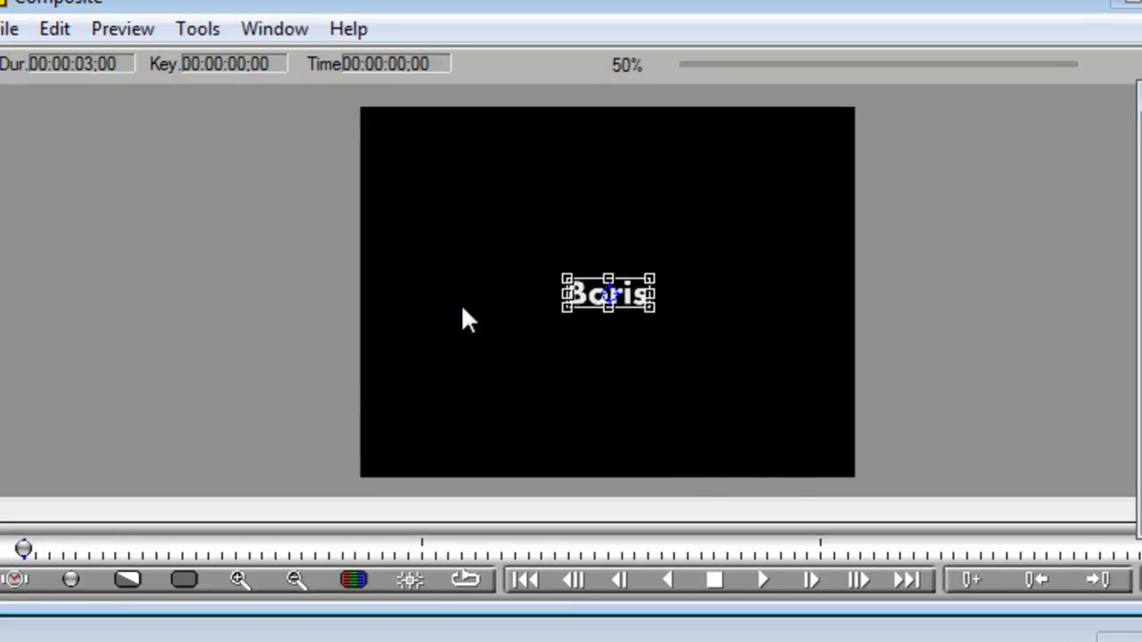
Enlarge the Boris text to a scale of about 271 and move it to the frame's upper-right area, about X 516, Y 87
left_click_drag(654, 272, 707, 240)
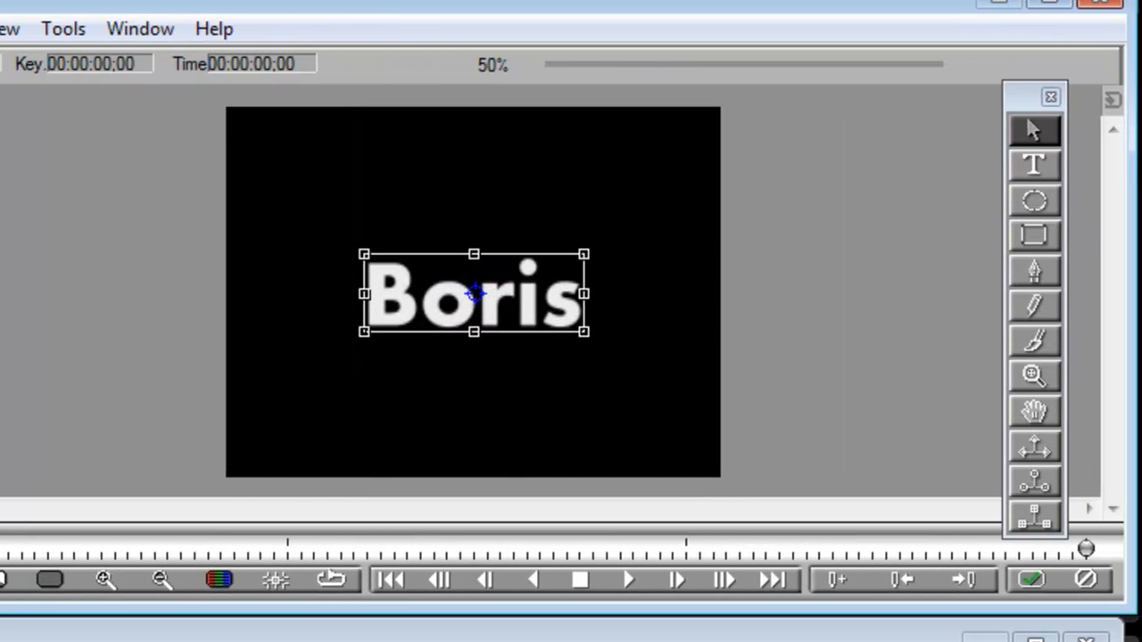
left_click_drag(477, 295, 578, 179)
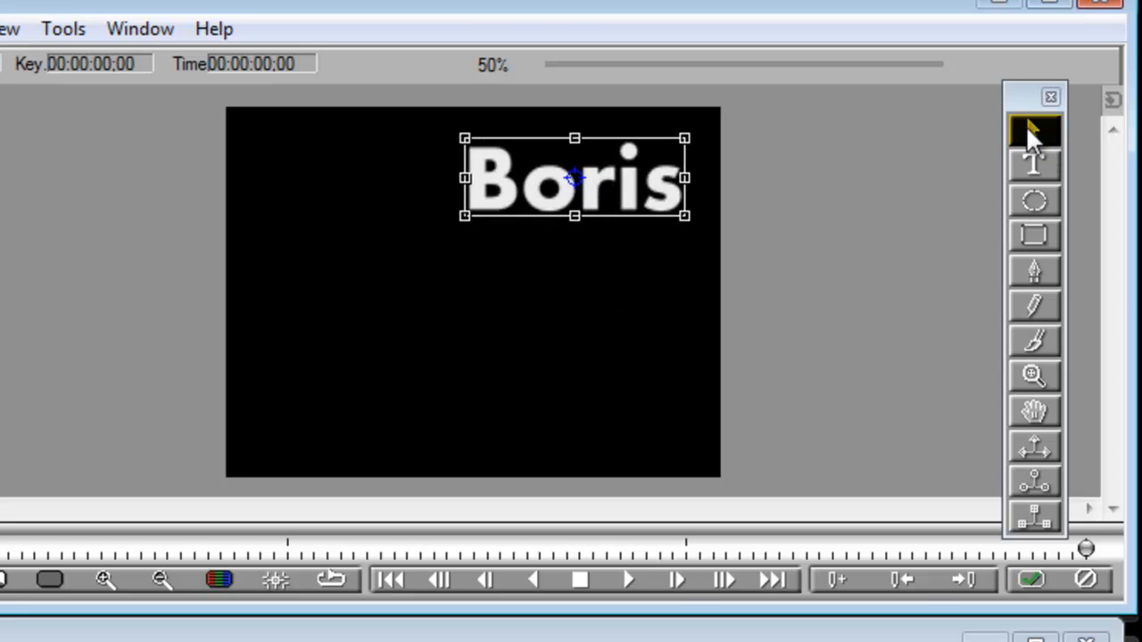
left_click_drag(1032, 90, 1069, 81)
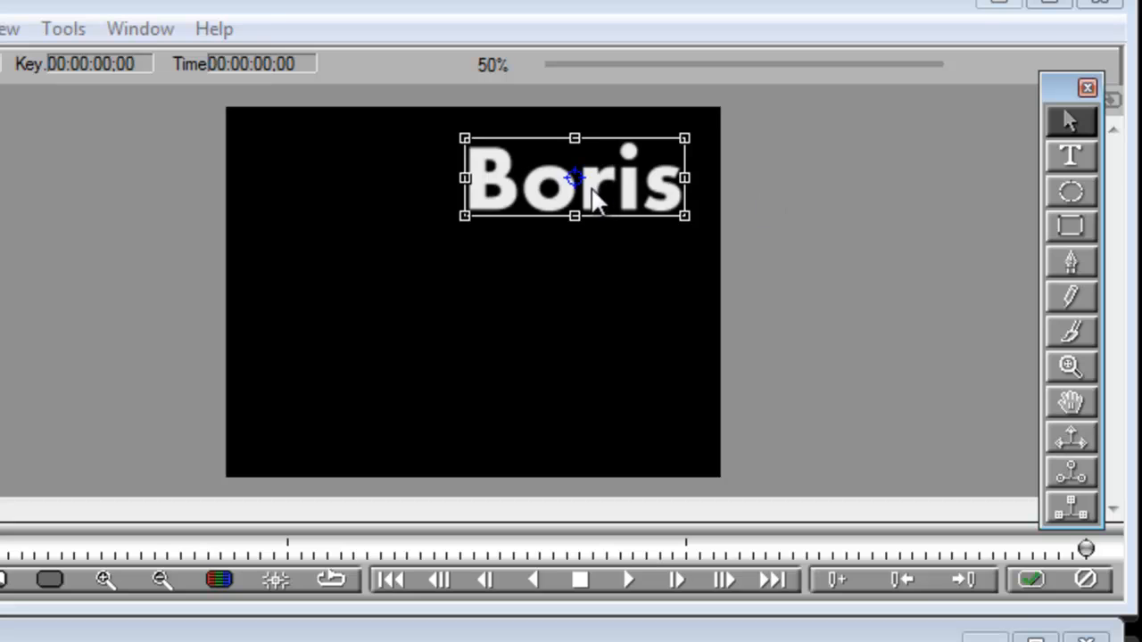
left_click_drag(579, 178, 585, 173)
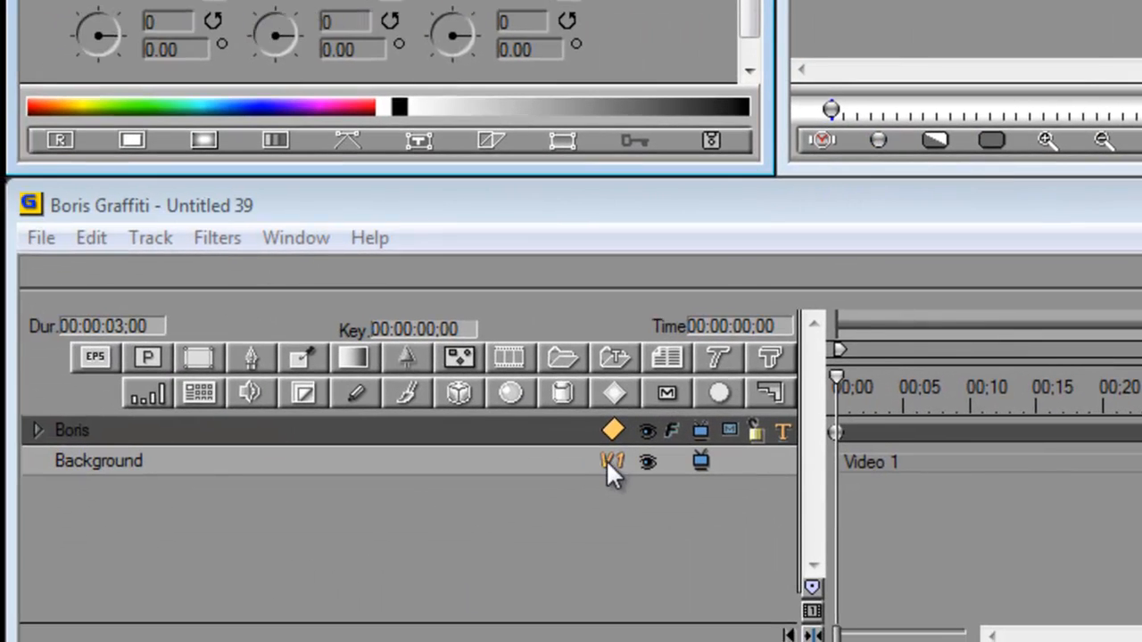
Change the Boris track's shape to 3D Extrusion and reduce the bevel amount in its extrusion settings
left_click(612, 433)
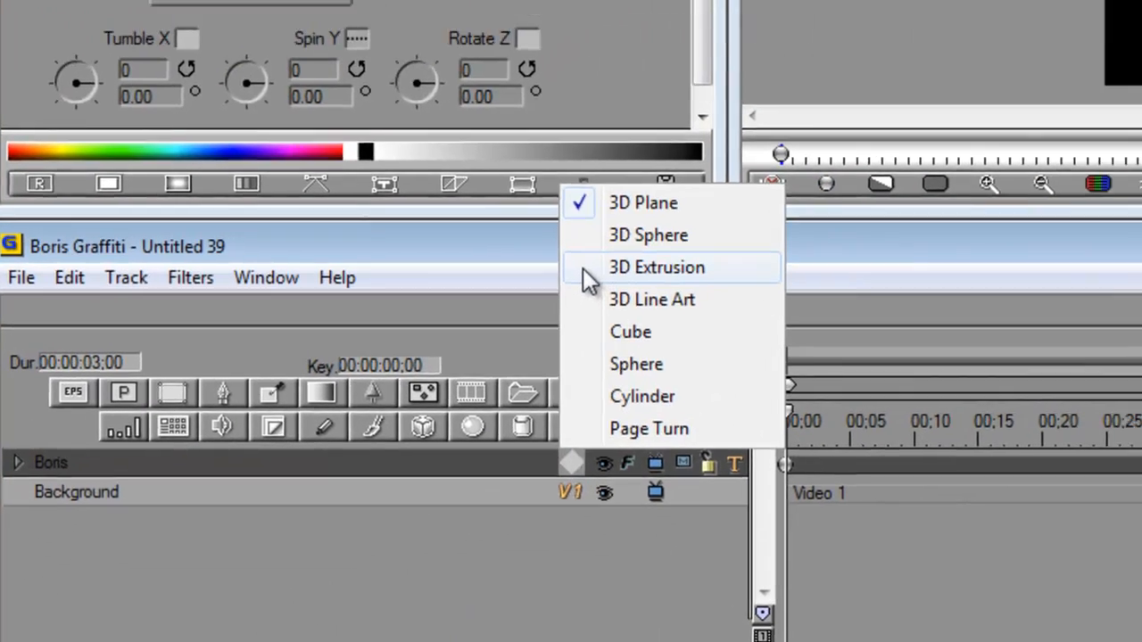
left_click(629, 231)
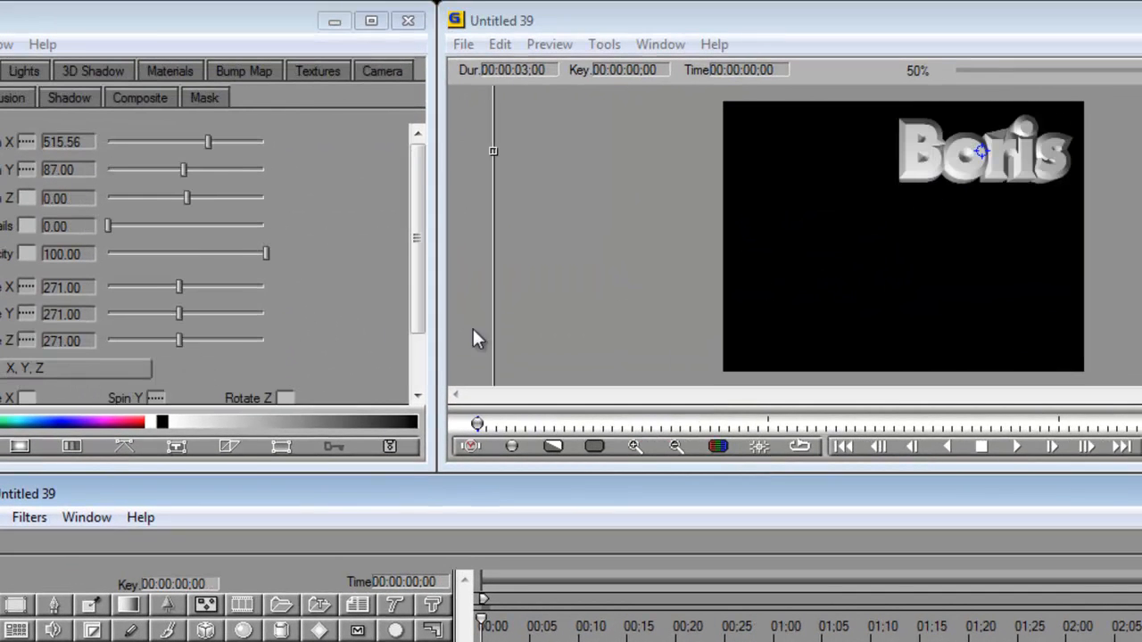
left_click(11, 99)
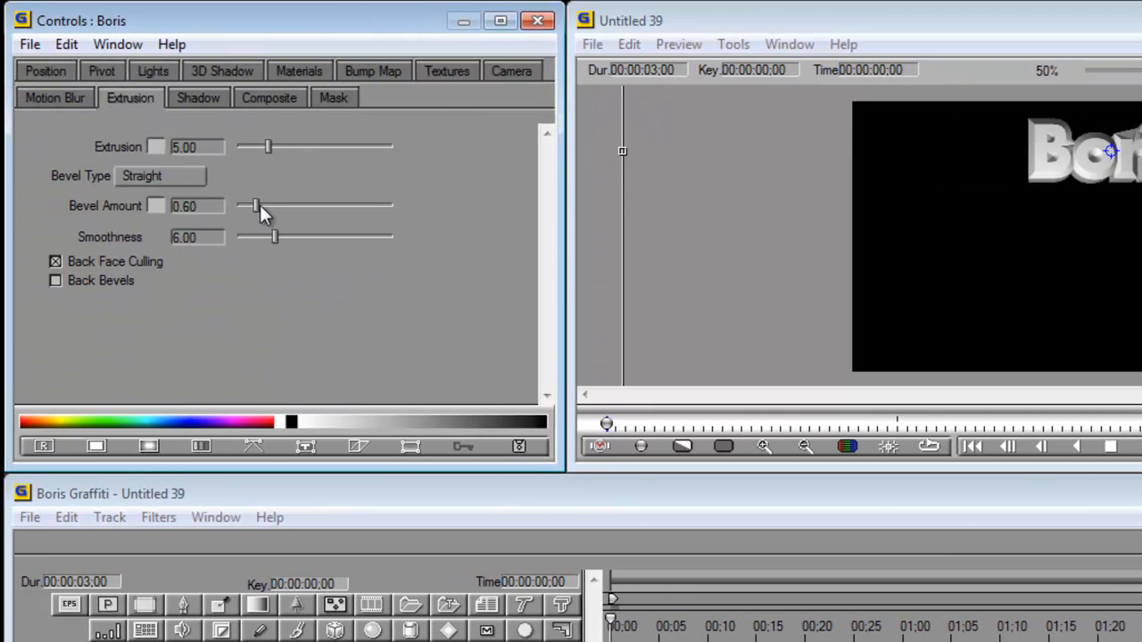
left_click_drag(255, 209, 243, 212)
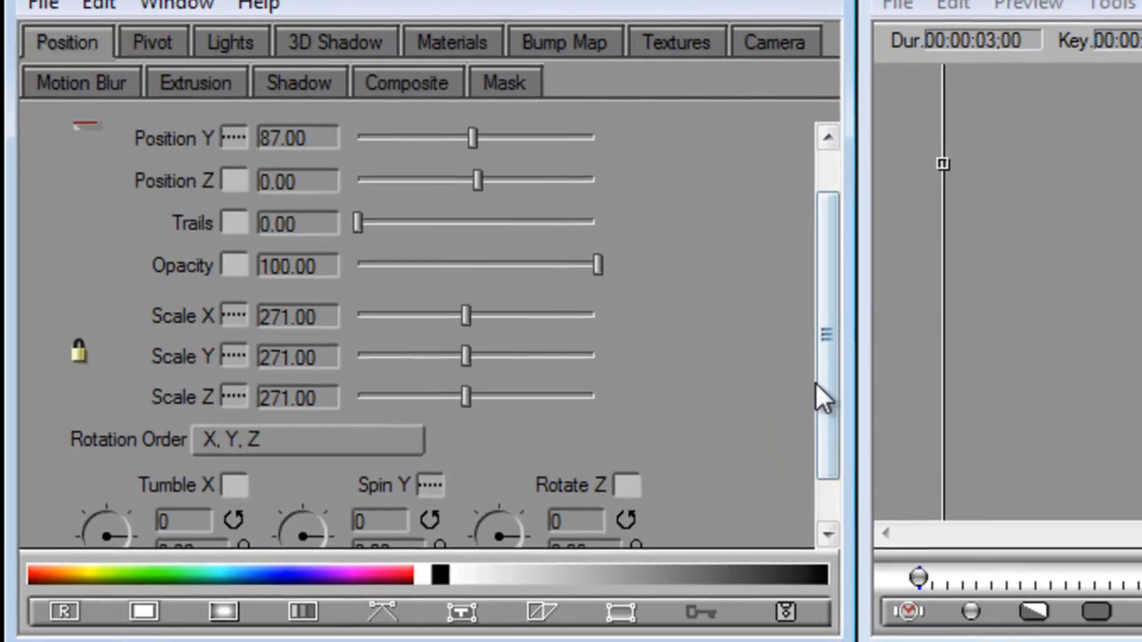
Rotate the extruded Boris text to Spin Y 32 and Tumble X 16 degrees
left_click_drag(816, 382, 825, 441)
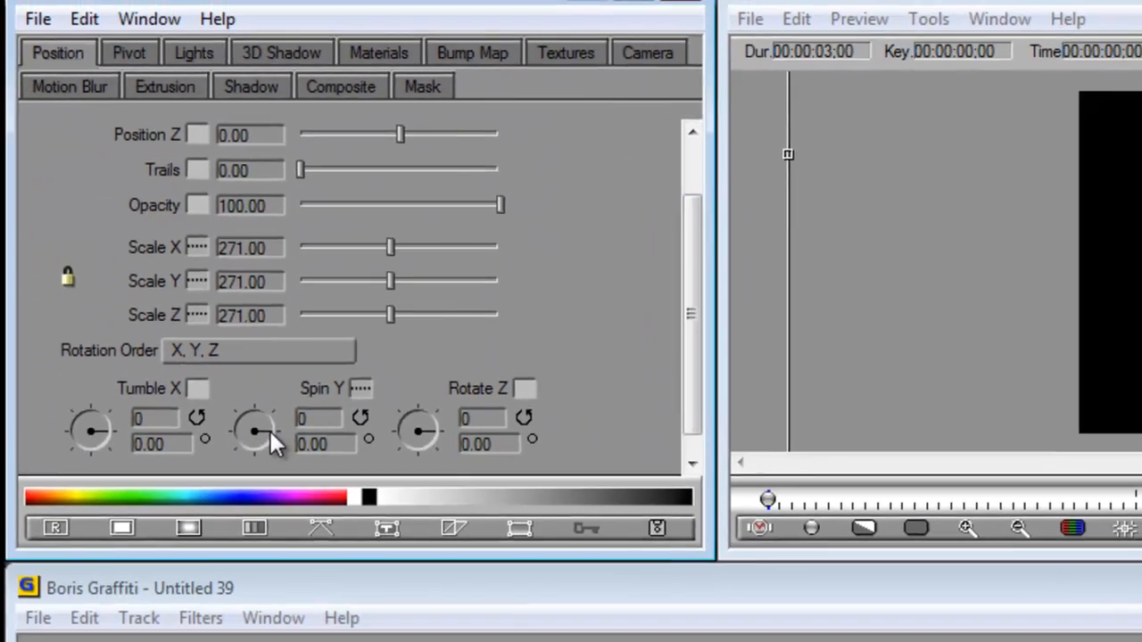
mouse_move(326, 495)
left_mouse_down()
mouse_move(327, 484)
mouse_move(326, 508)
left_mouse_up()
left_click_drag(202, 356, 200, 355)
mouse_move(79, 354)
left_mouse_down()
mouse_move(69, 339)
mouse_move(58, 352)
left_mouse_up()
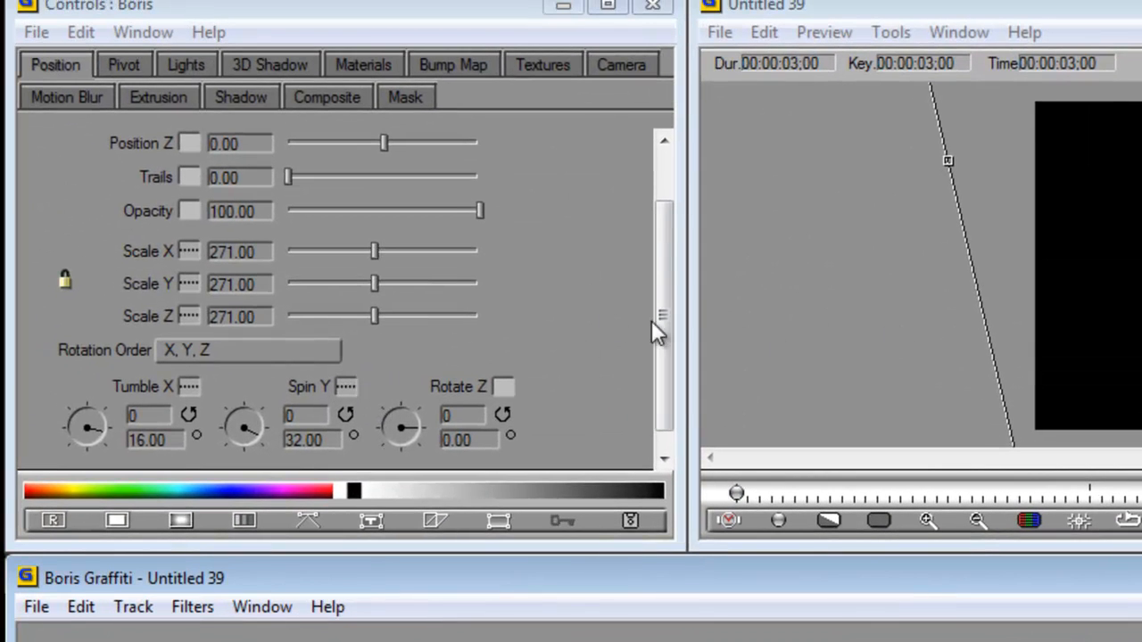
At 00:00:03;00, move the Boris text to Position X 233.24, Position Y 337.12 and set both parameters' interpolation to Linear
left_click_drag(655, 286, 670, 234)
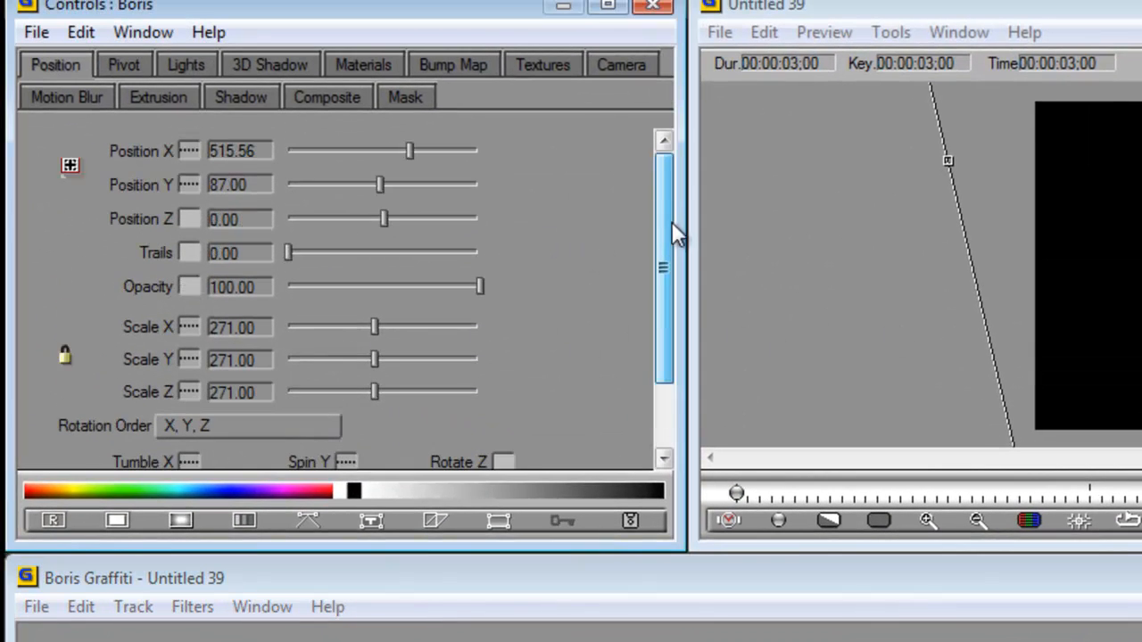
mouse_move(409, 150)
left_mouse_down()
mouse_move(369, 152)
mouse_move(388, 154)
left_mouse_up()
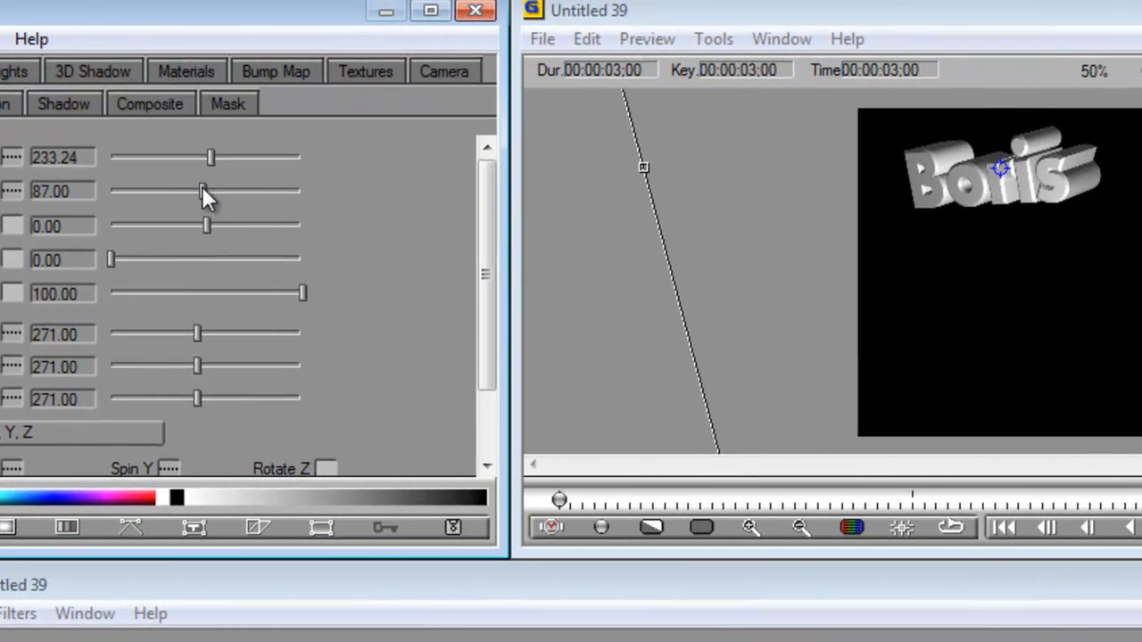
left_click_drag(203, 190, 231, 191)
left_click(10, 161)
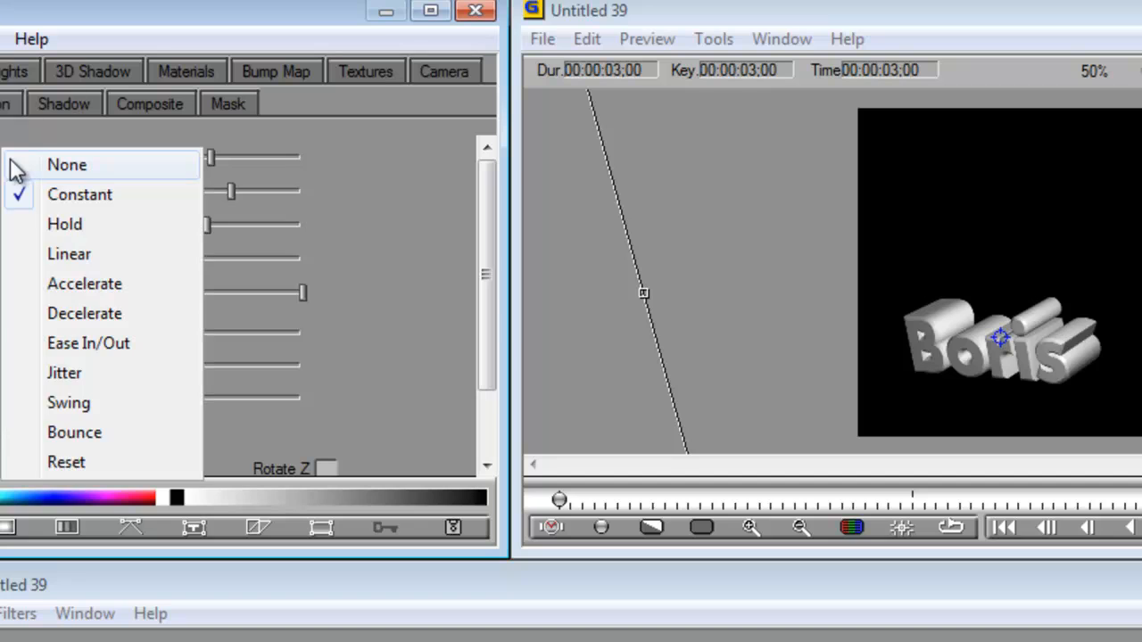
left_click(24, 257)
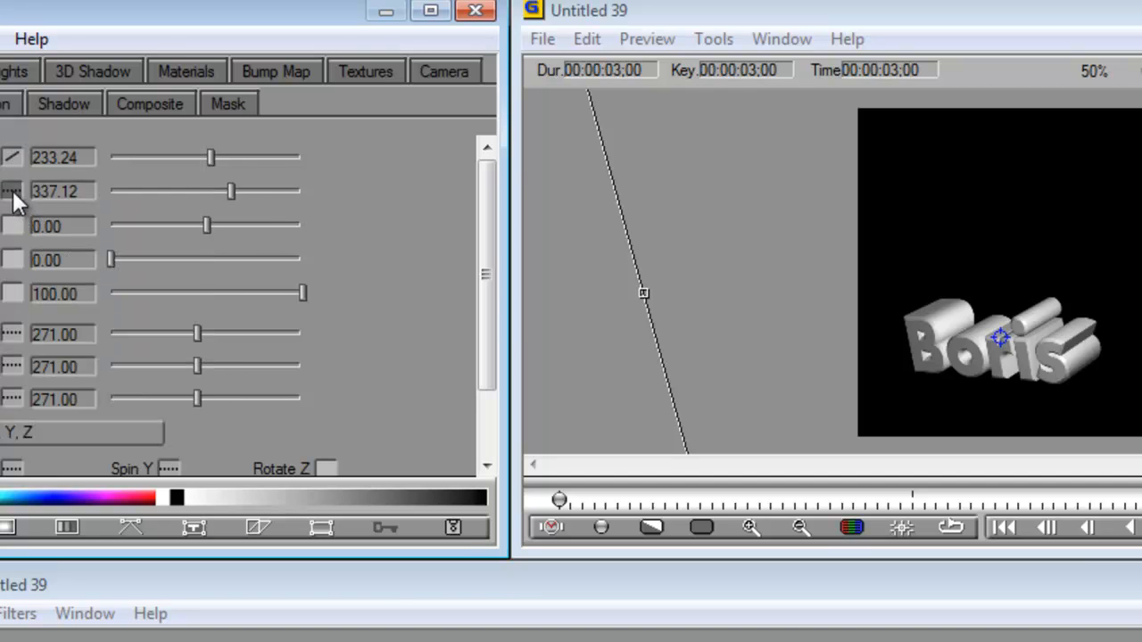
left_click(12, 193)
left_click(20, 290)
At 00:00:03;00, turn the Boris text to Spin Y -15 degrees and set the Spin Y interpolation to Linear
left_click_drag(482, 303, 485, 343)
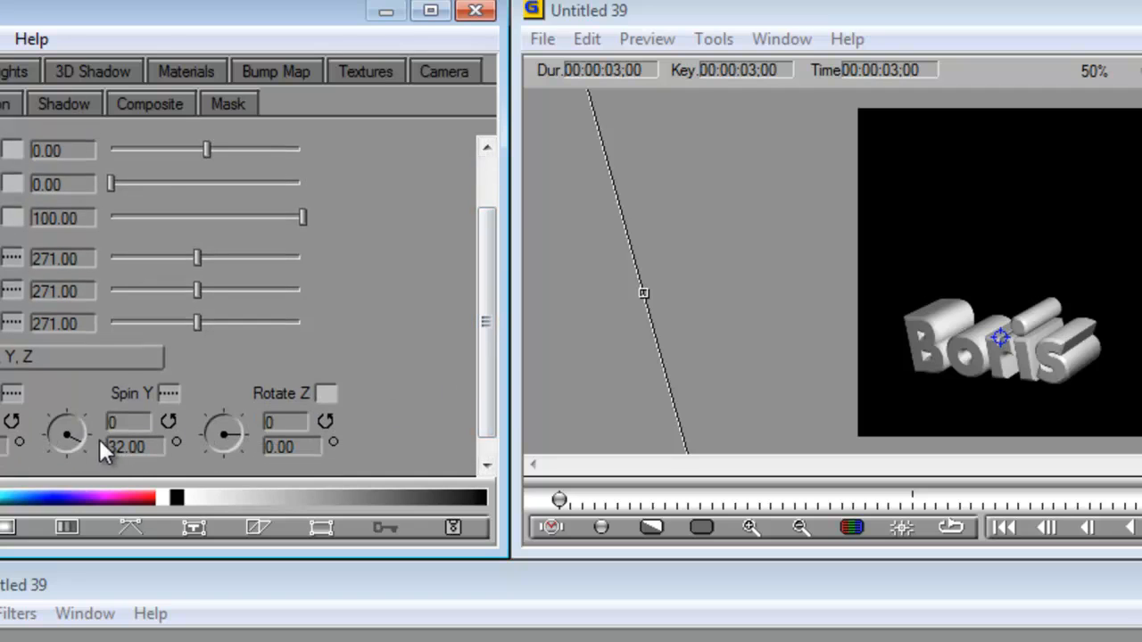
left_click_drag(77, 442, 107, 417)
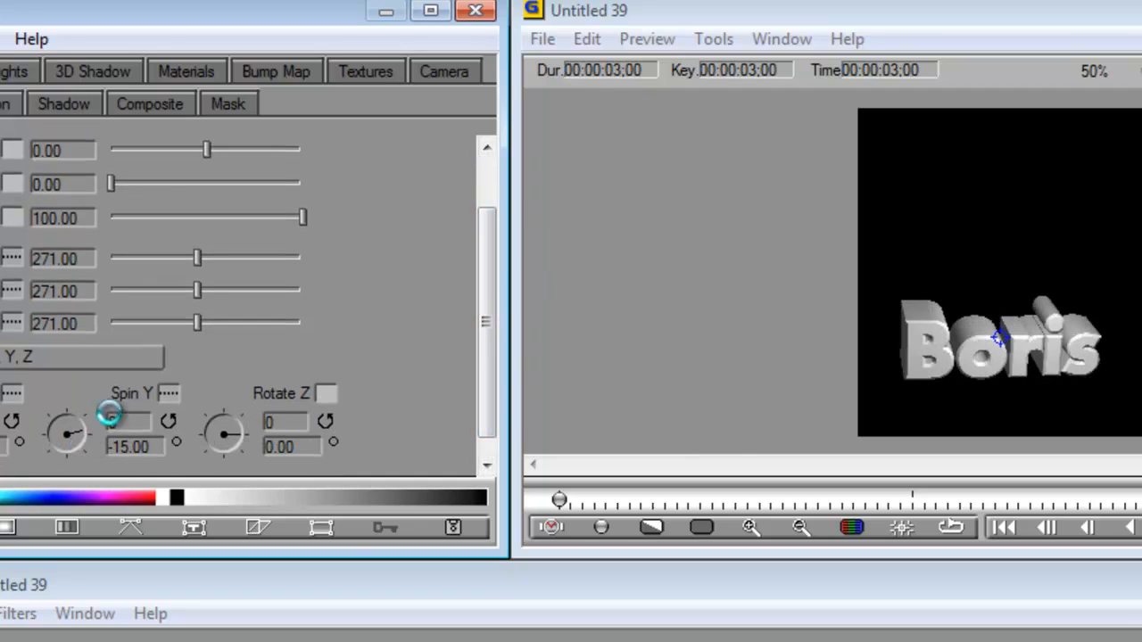
left_click(167, 393)
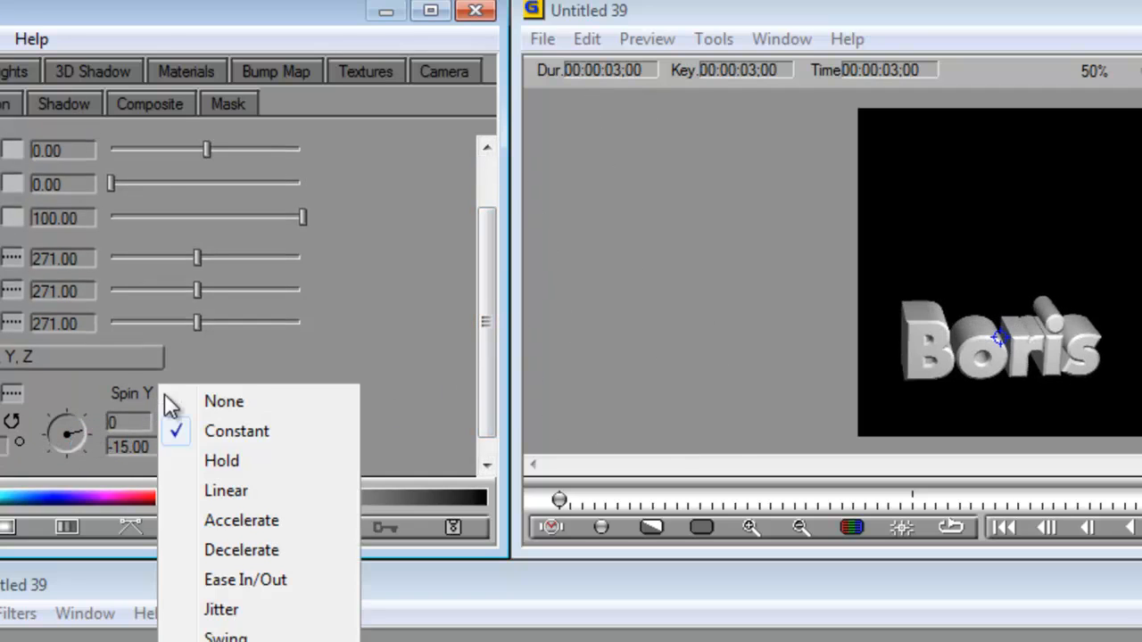
left_click(179, 493)
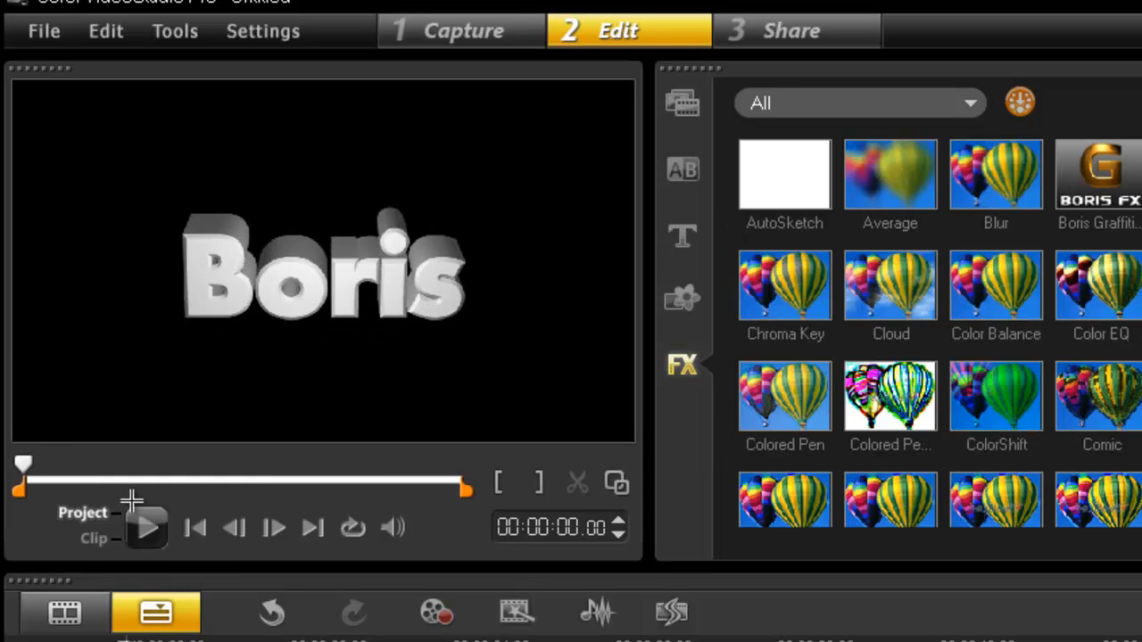
Play the project in the Corel VideoStudio Pro preview to check the Boris text animation
left_click(146, 530)
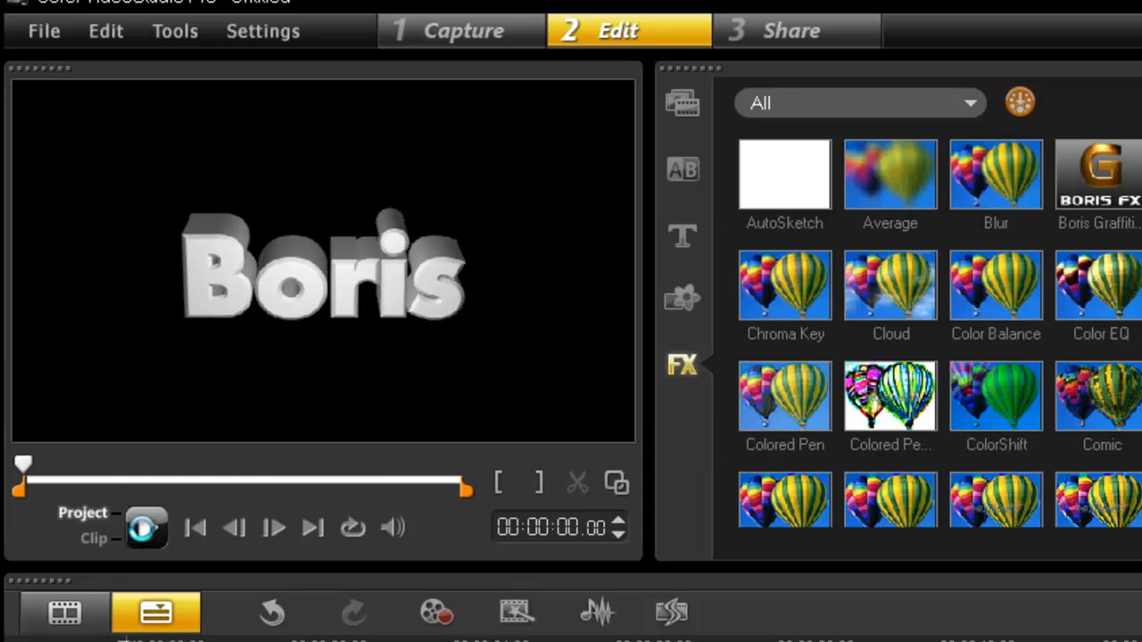
left_click(145, 530)
left_click(145, 527)
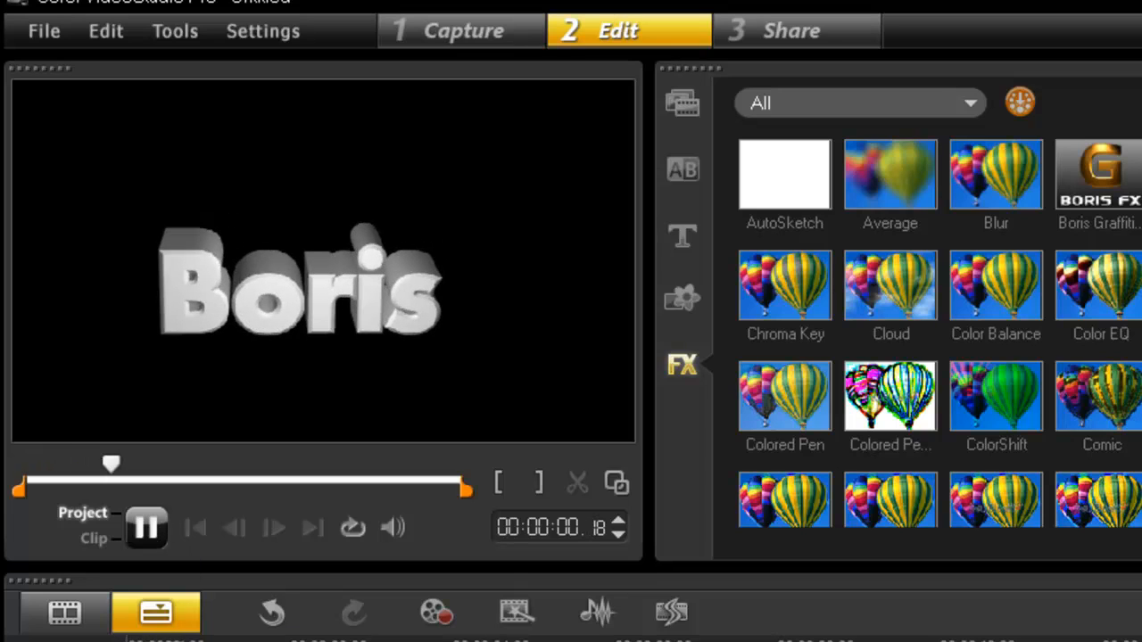
Reopen the clip's Boris Graffiti filter and move the text to the frame's upper-right area at the 00:00:00;00 keyframe
double_click(535, 641)
left_click(925, 443)
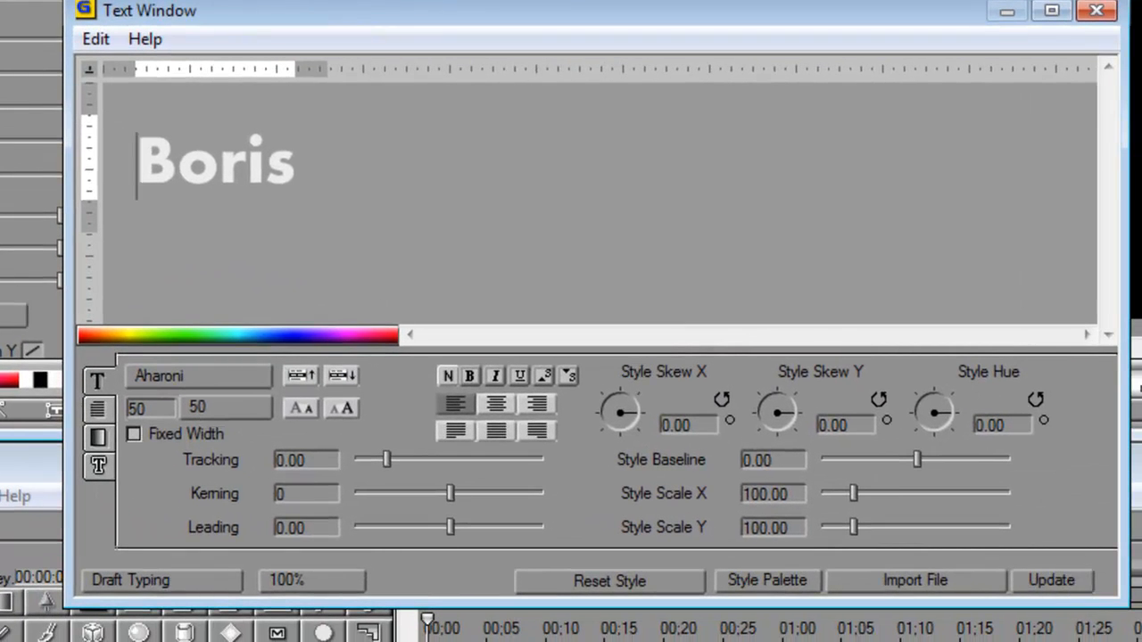
left_click(1096, 9)
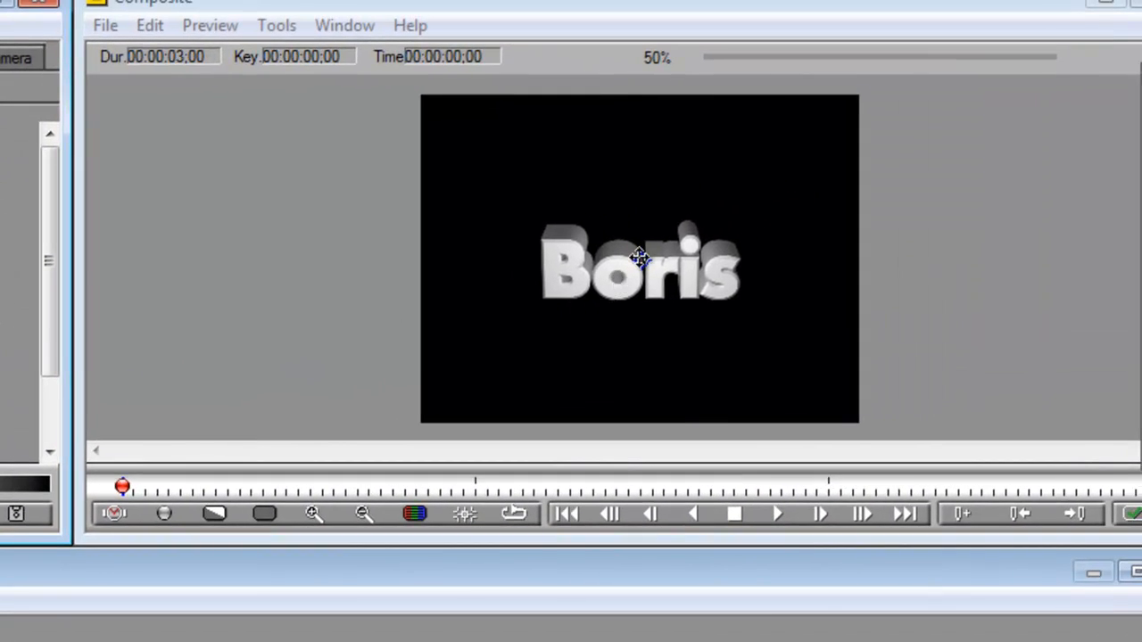
left_click_drag(640, 258, 724, 162)
left_click(1138, 638)
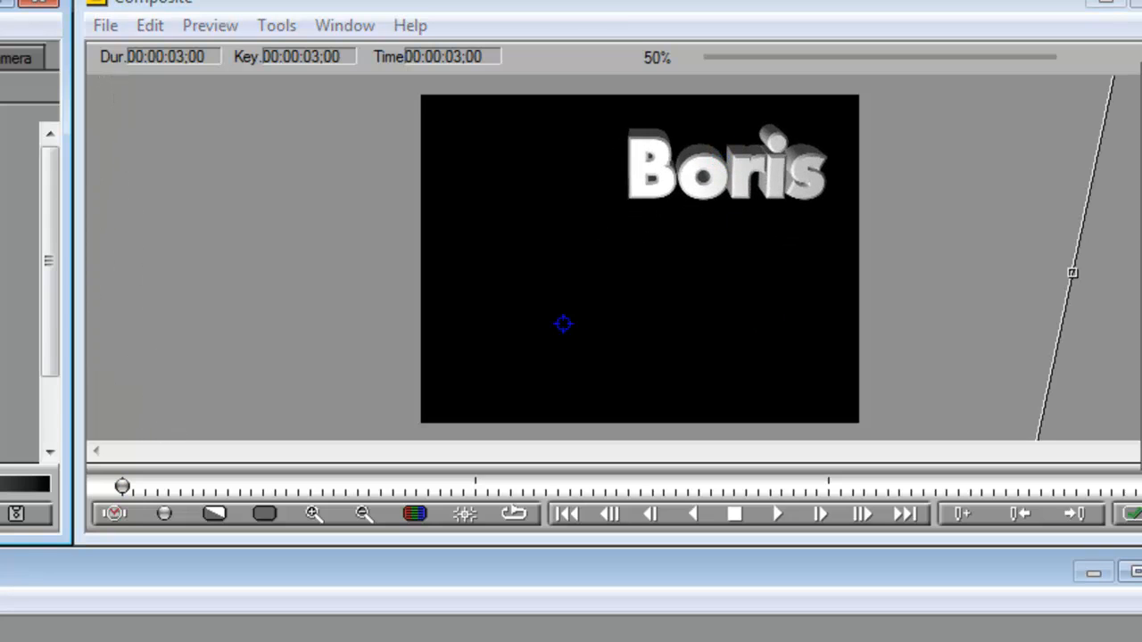
key("Home")
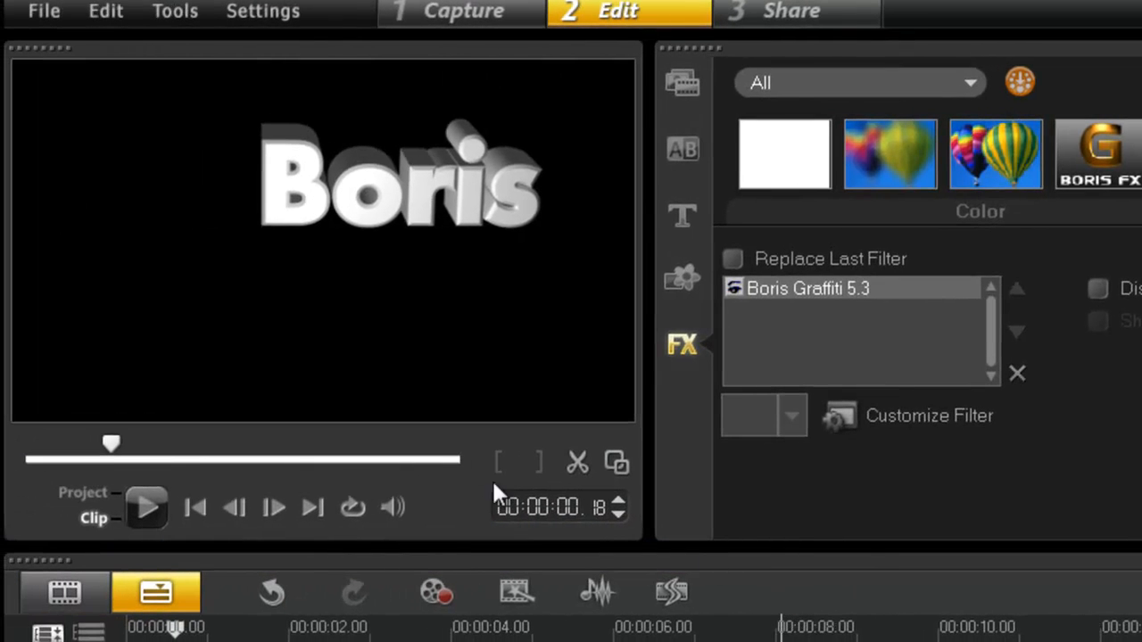
Rewind the project to its start and play the text moving across the frame
left_click_drag(176, 630, 126, 630)
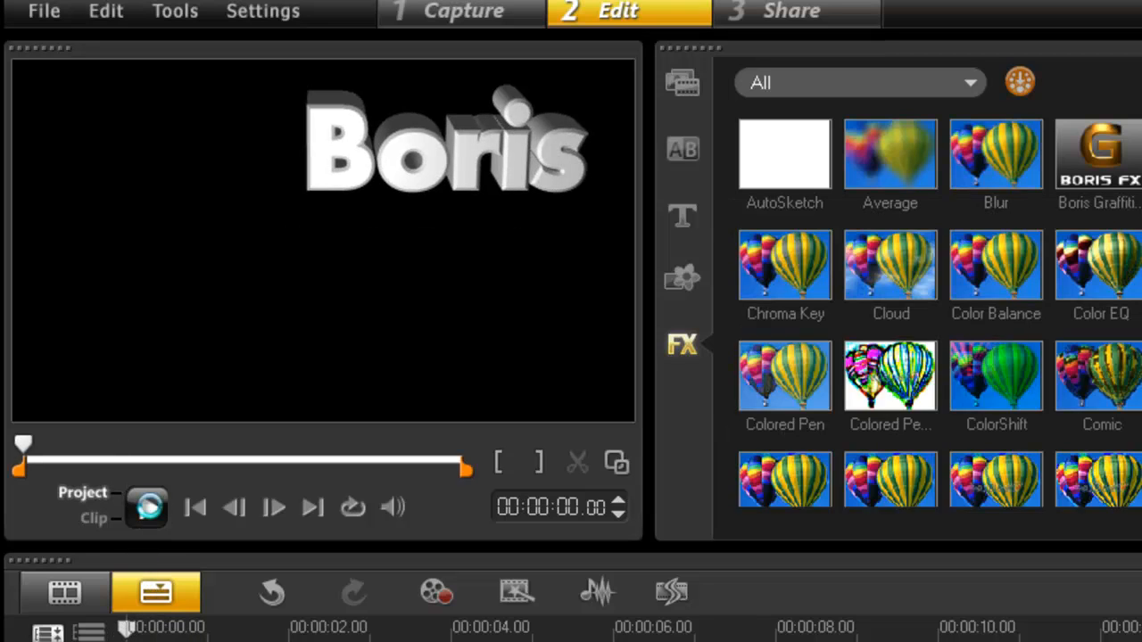
left_click(145, 507)
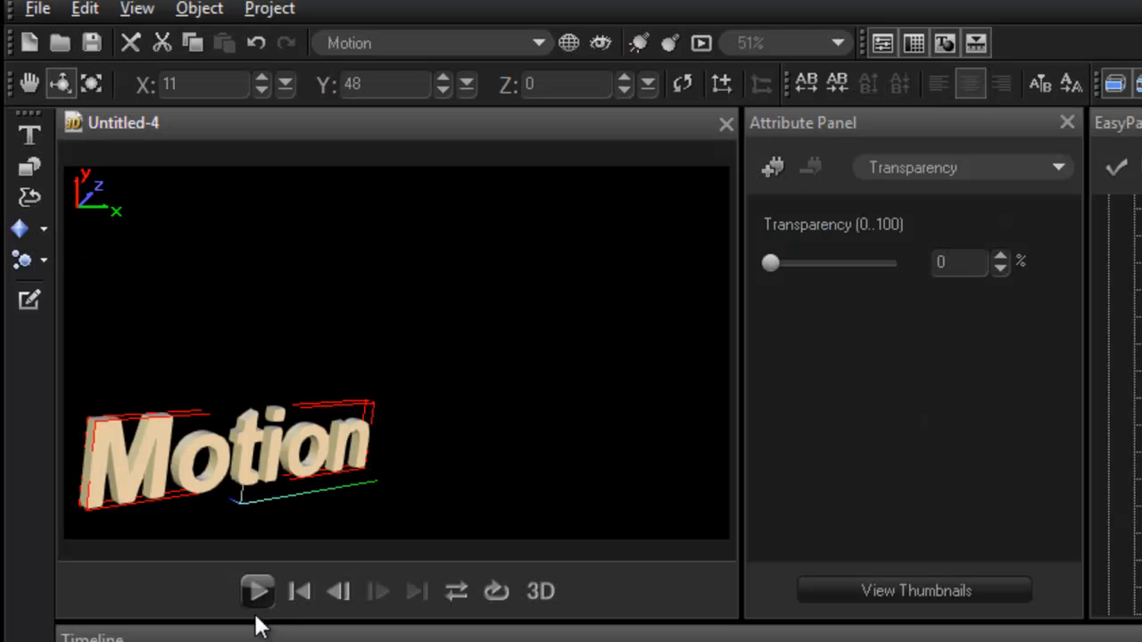
Remove the existing Boris Graffiti 5.3 filter from the clip and apply a fresh Boris Graffiti filter to it
left_click(256, 592)
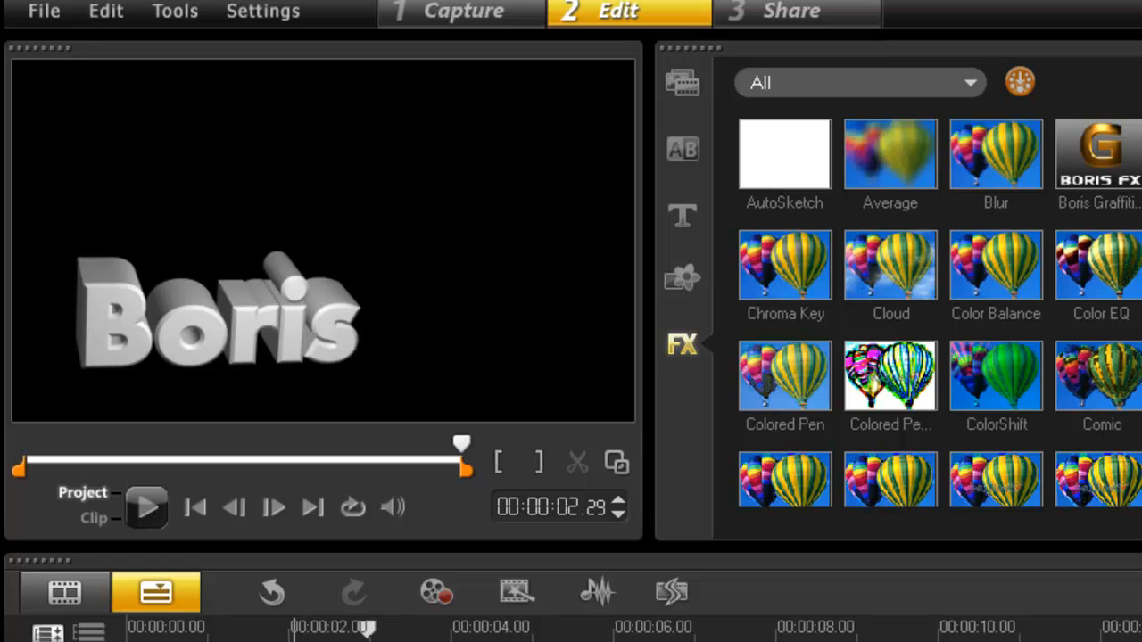
double_click(295, 640)
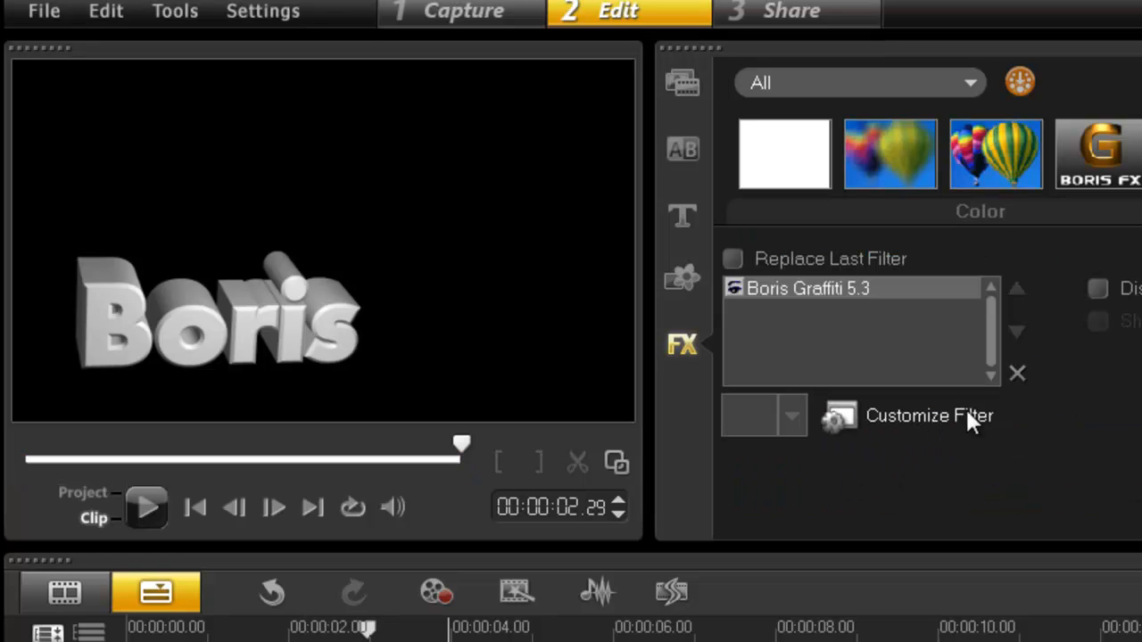
left_click(1018, 373)
left_click_drag(1099, 154, 311, 641)
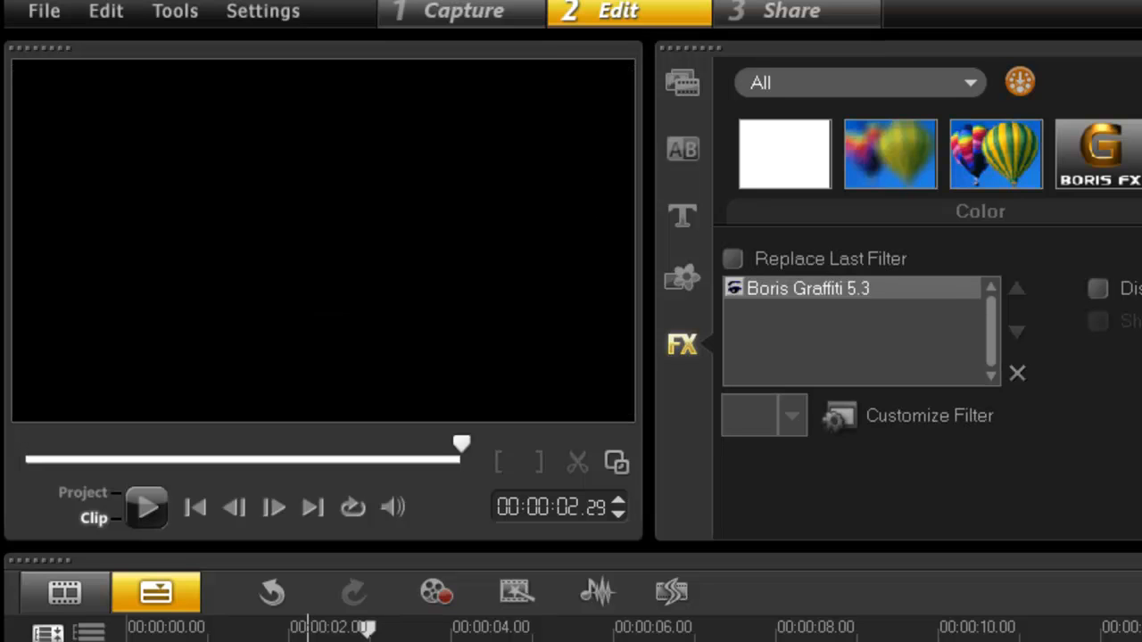
Enter the text "Boris" in the new Boris Graffiti filter and enlarge it to a scale of about 346
left_click(919, 409)
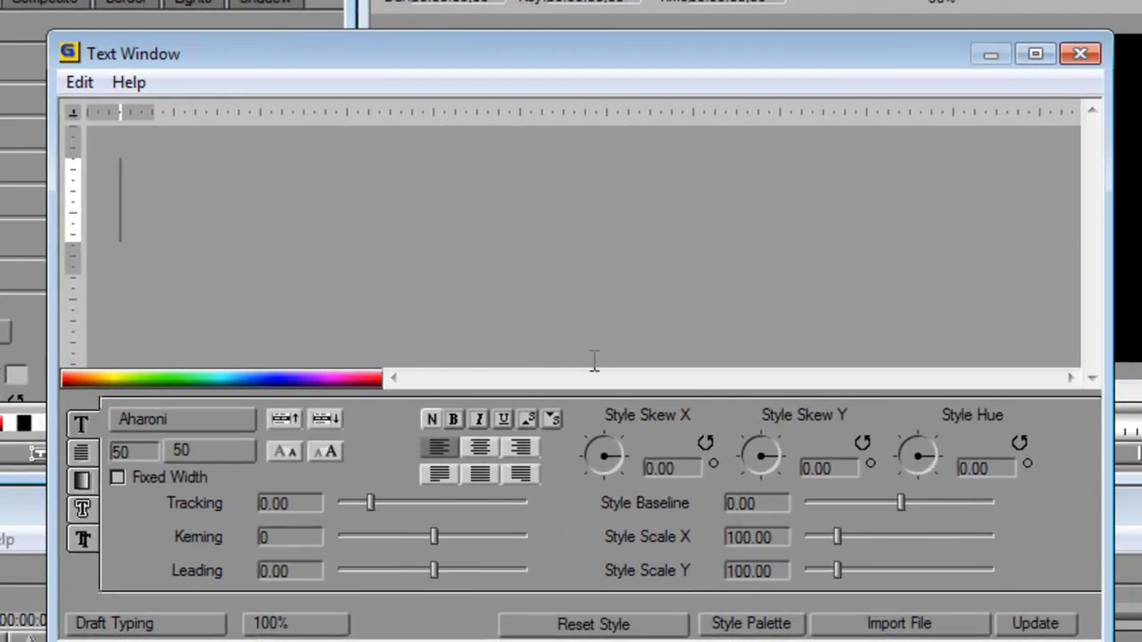
type("B")
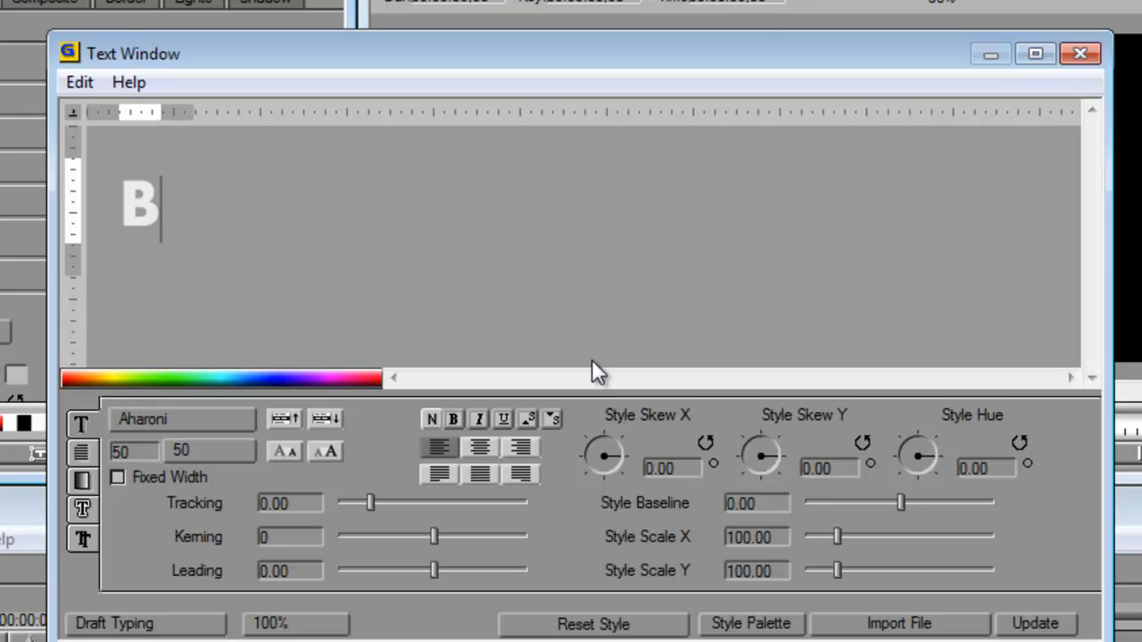
type("oris")
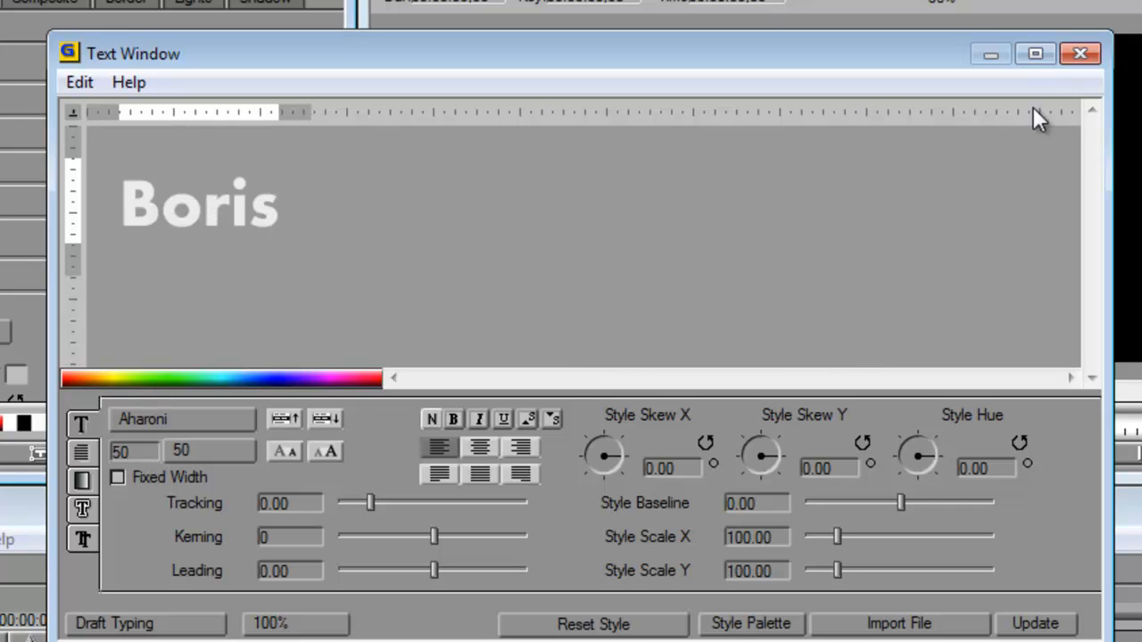
left_click(1080, 55)
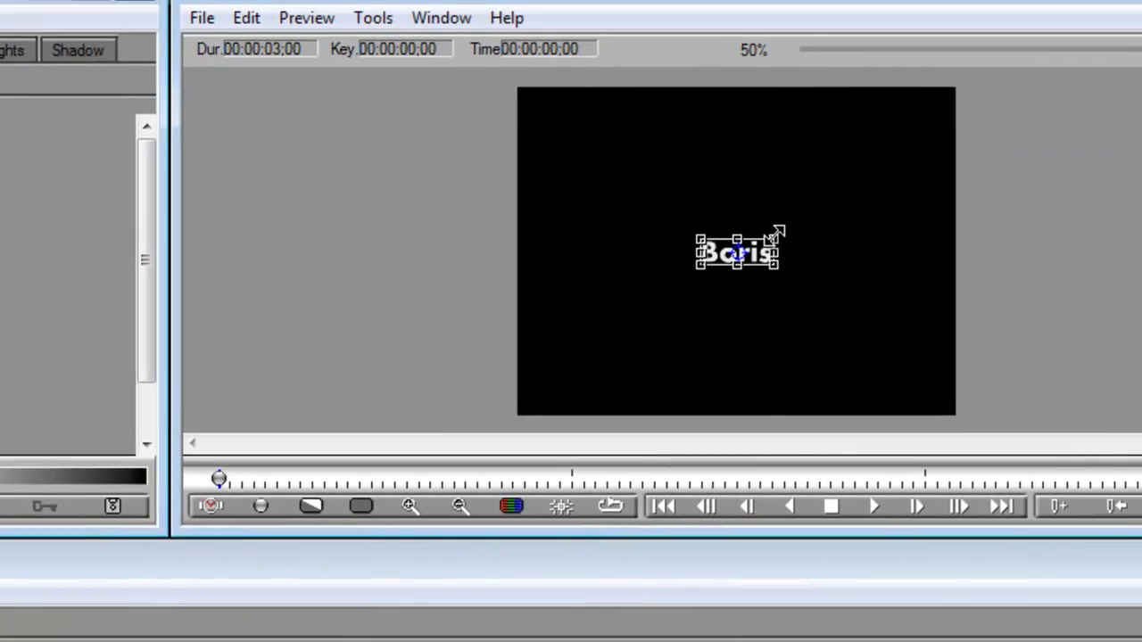
left_click_drag(969, 174, 1042, 118)
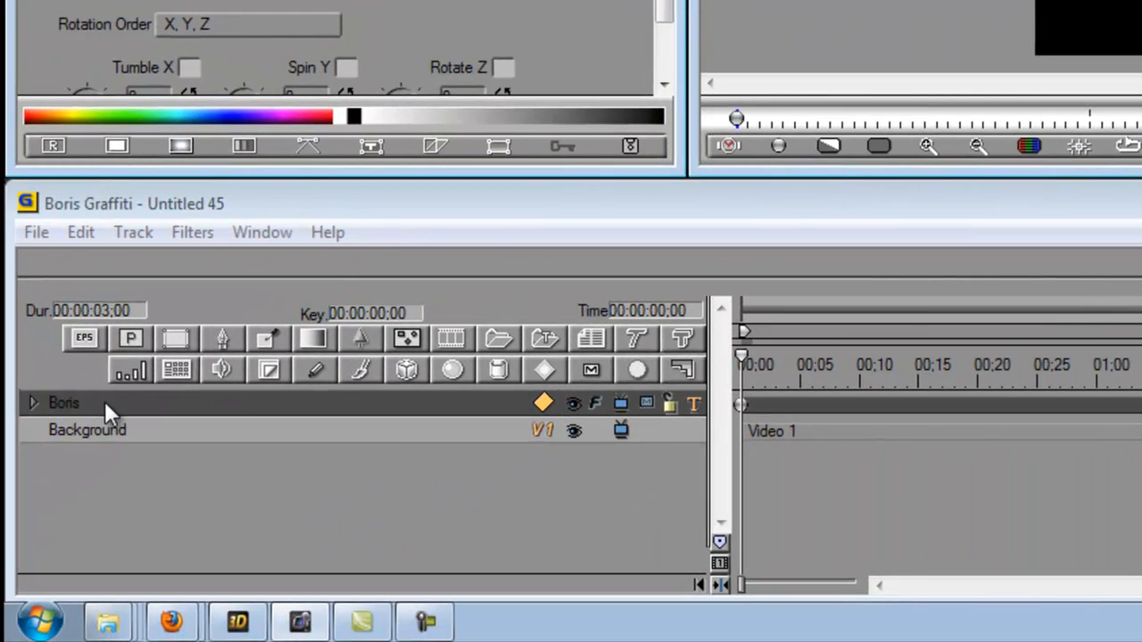
Apply the BCC 3D Image Shatter distortion filter to the Boris track and preview the shattering
right_click(104, 400)
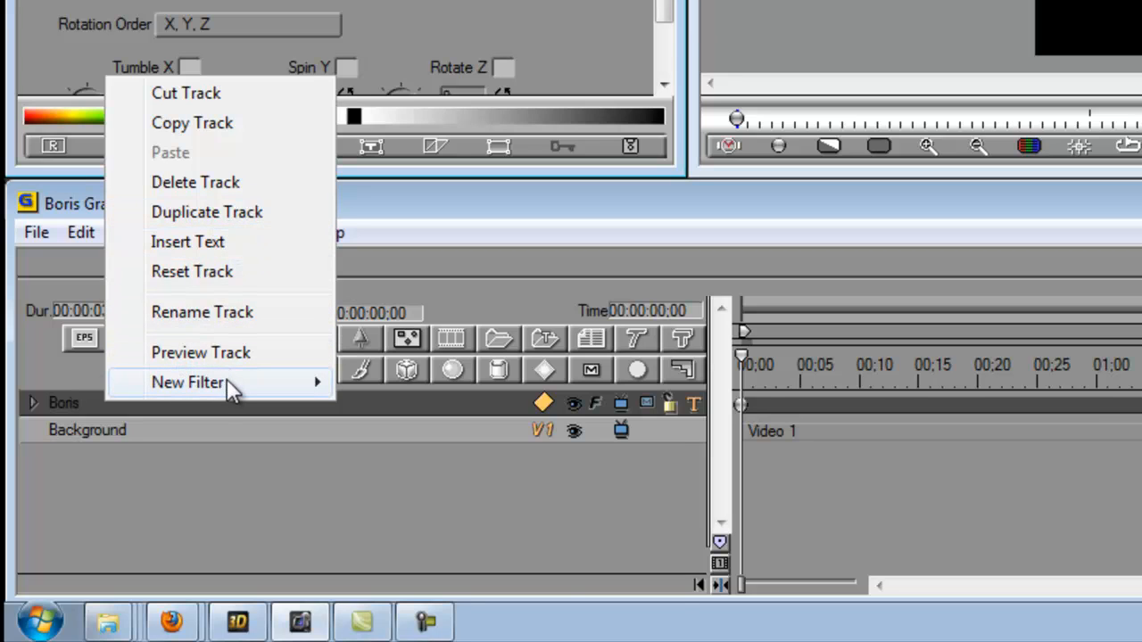
mouse_move(232, 383)
mouse_move(462, 515)
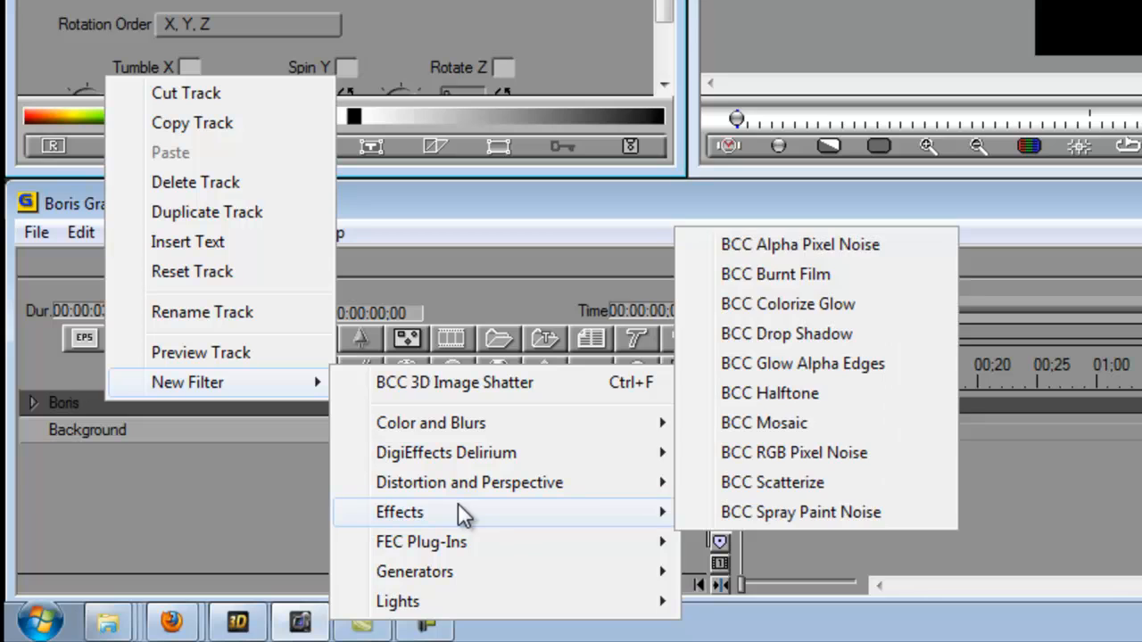
mouse_move(471, 490)
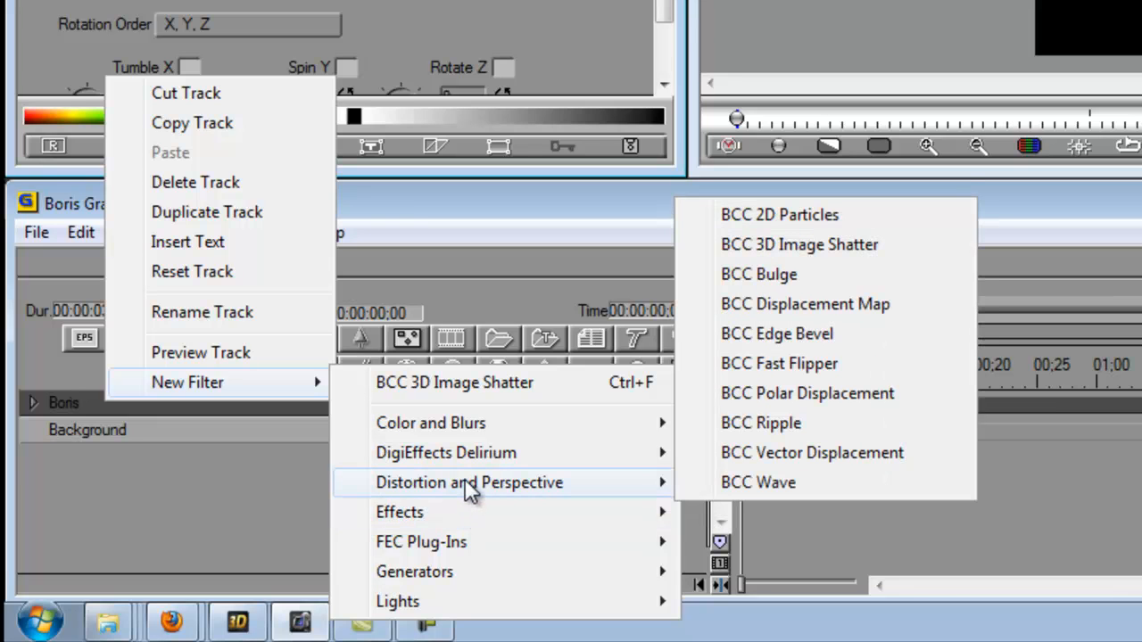
left_click(834, 247)
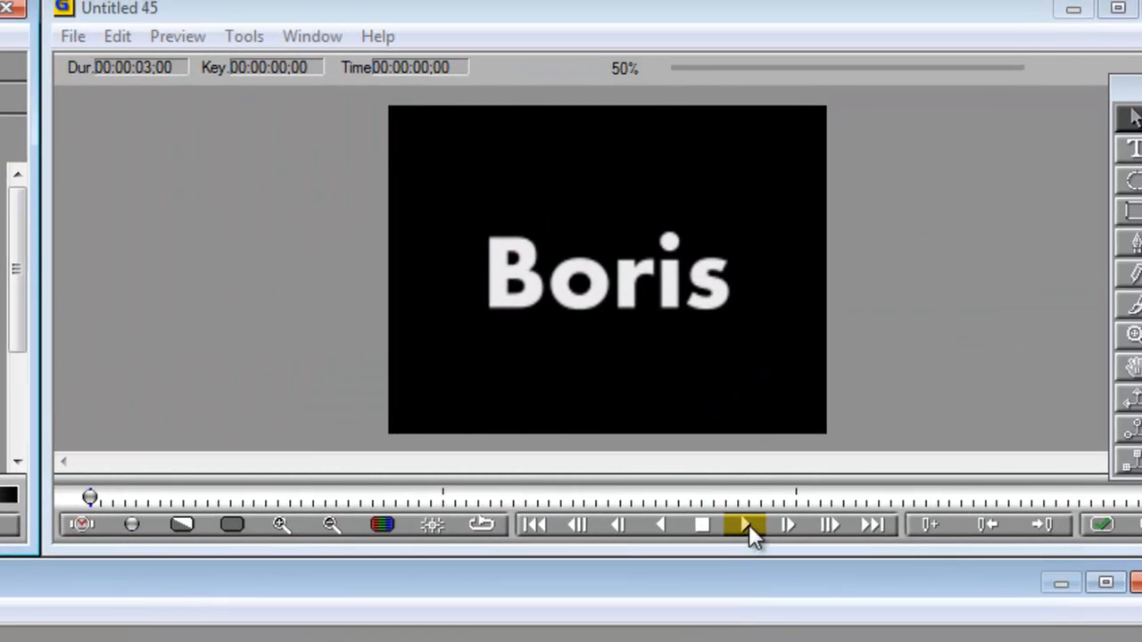
left_click(748, 524)
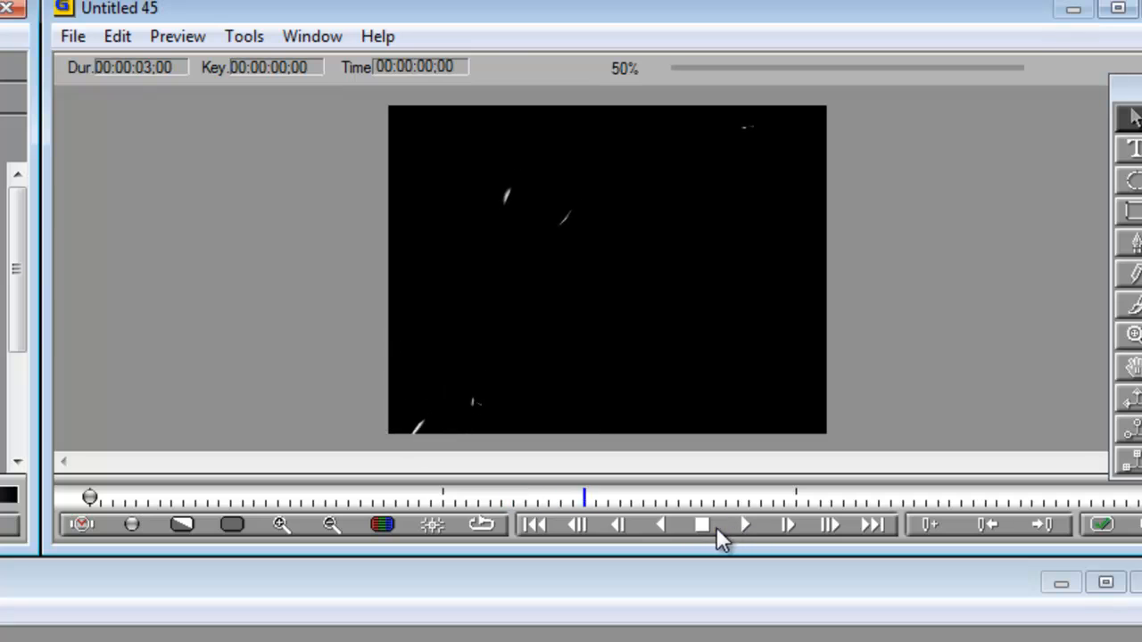
left_click(705, 528)
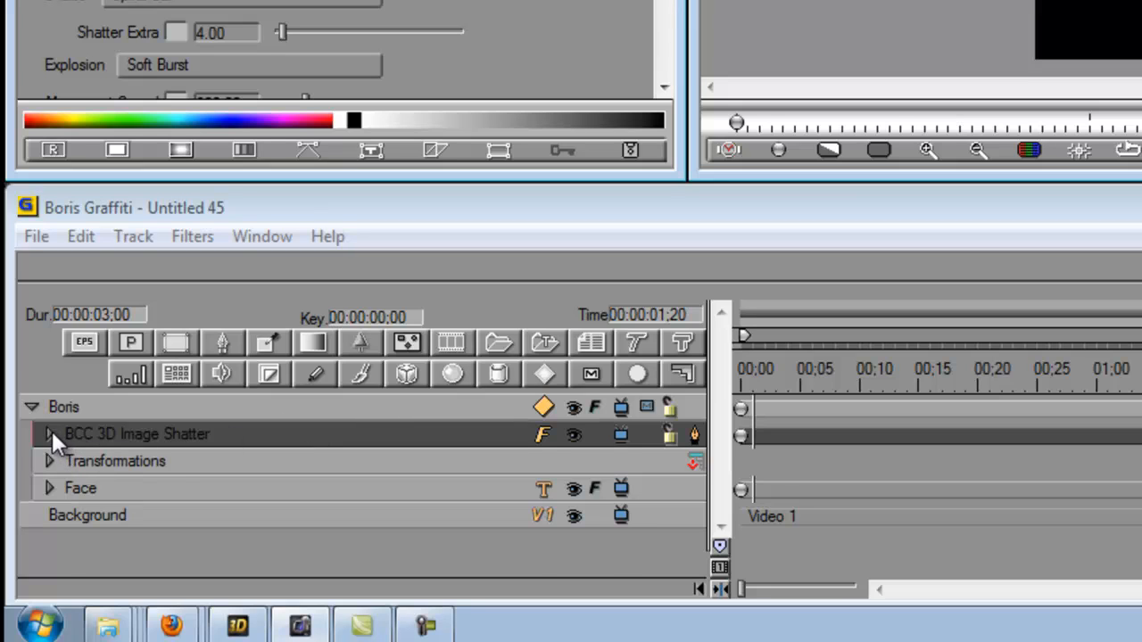
Open the Transformations of the BCC 3D Image Shatter filter, raise Gravity to the end of its range and preview the effect
left_click(50, 434)
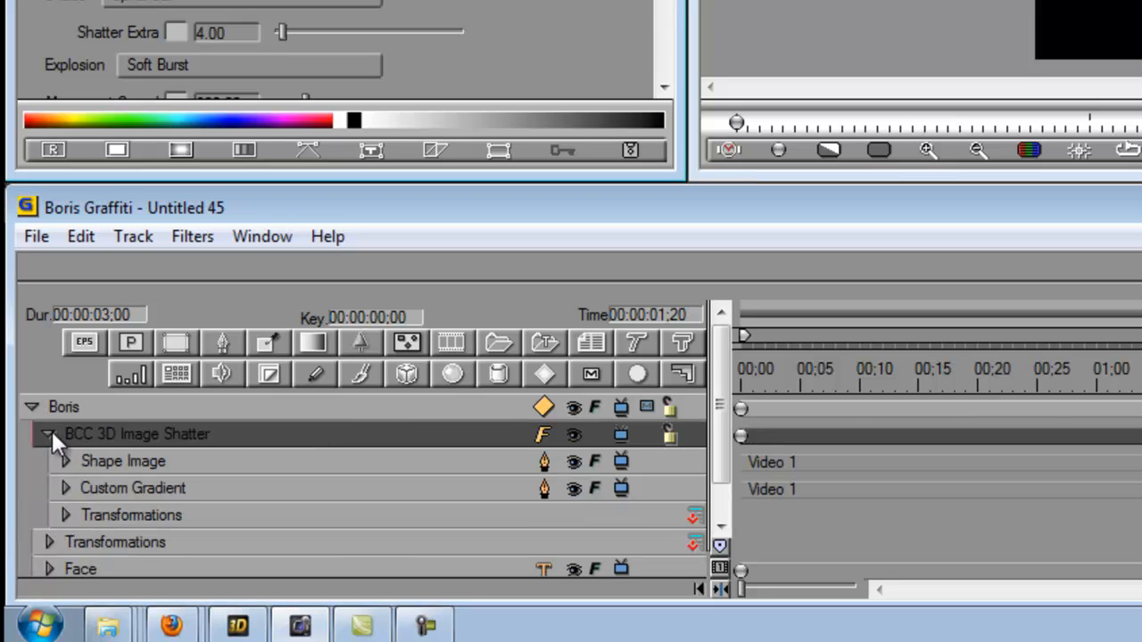
left_click(140, 463)
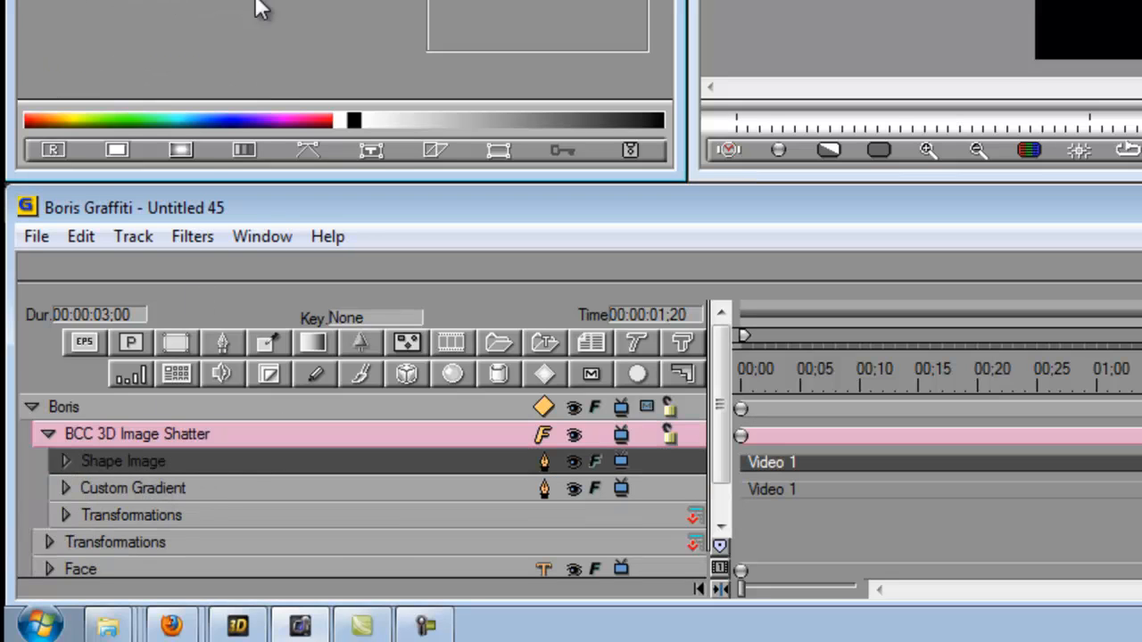
left_click(125, 489)
left_click(87, 517)
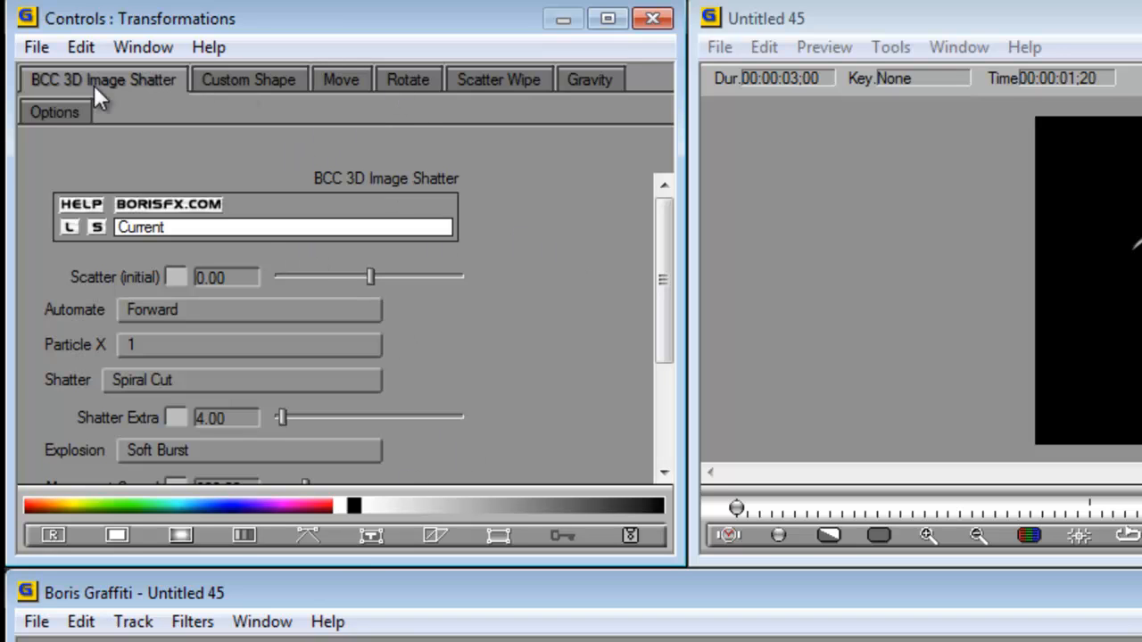
left_click(586, 80)
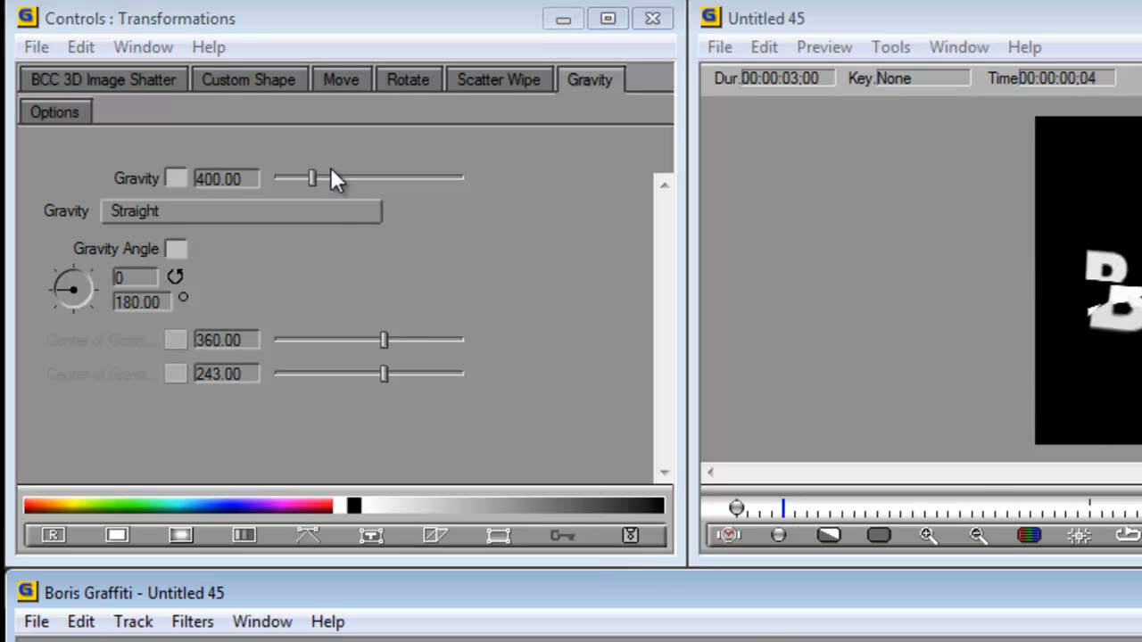
left_click_drag(314, 175, 475, 188)
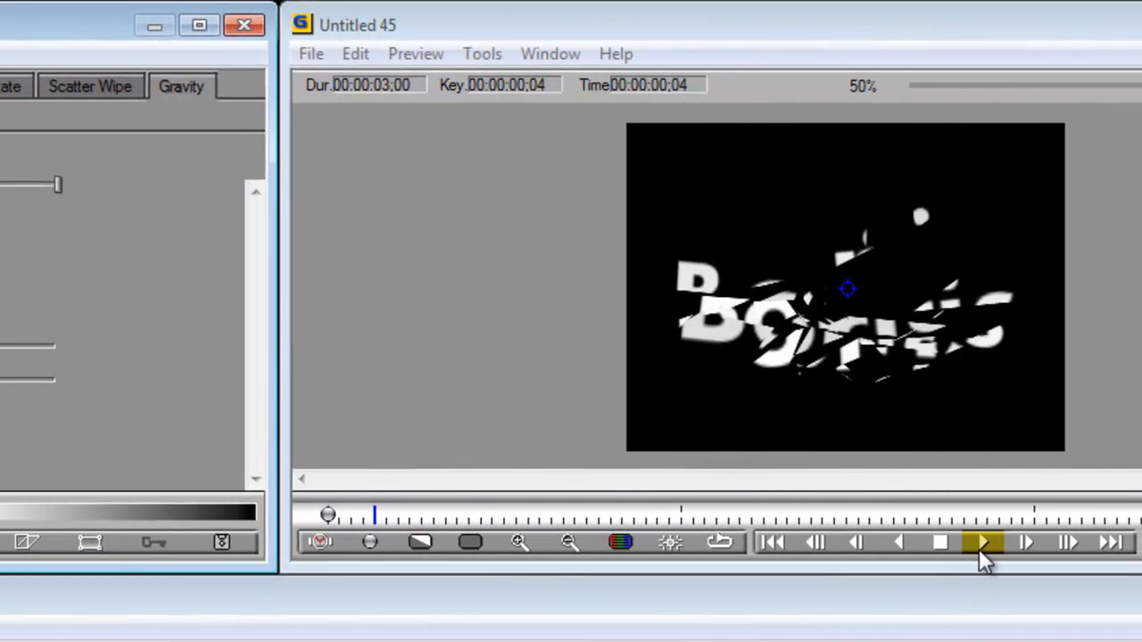
left_click(980, 547)
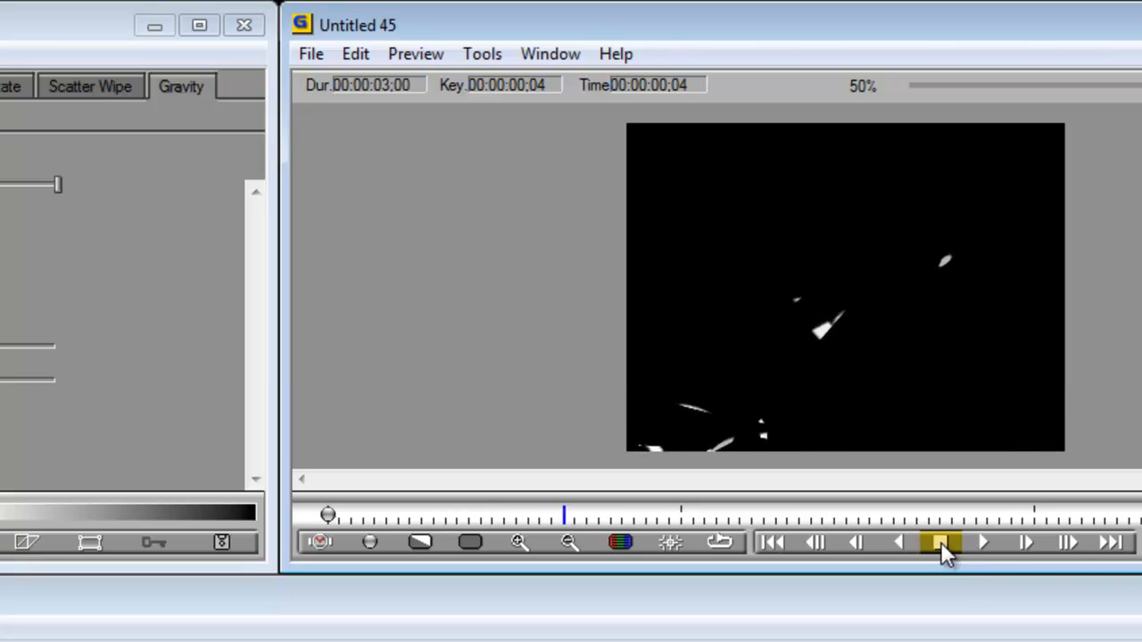
left_click(941, 542)
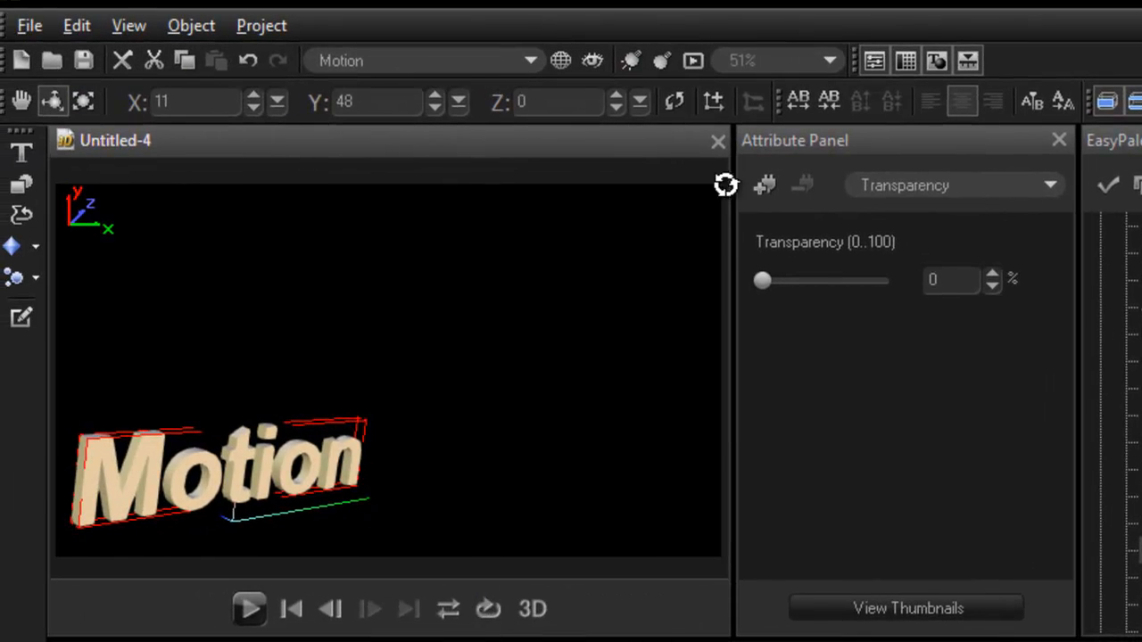
In Corel MotionStudio 3D, close Untitled-4 without saving its changes and create a new project
left_click(719, 141)
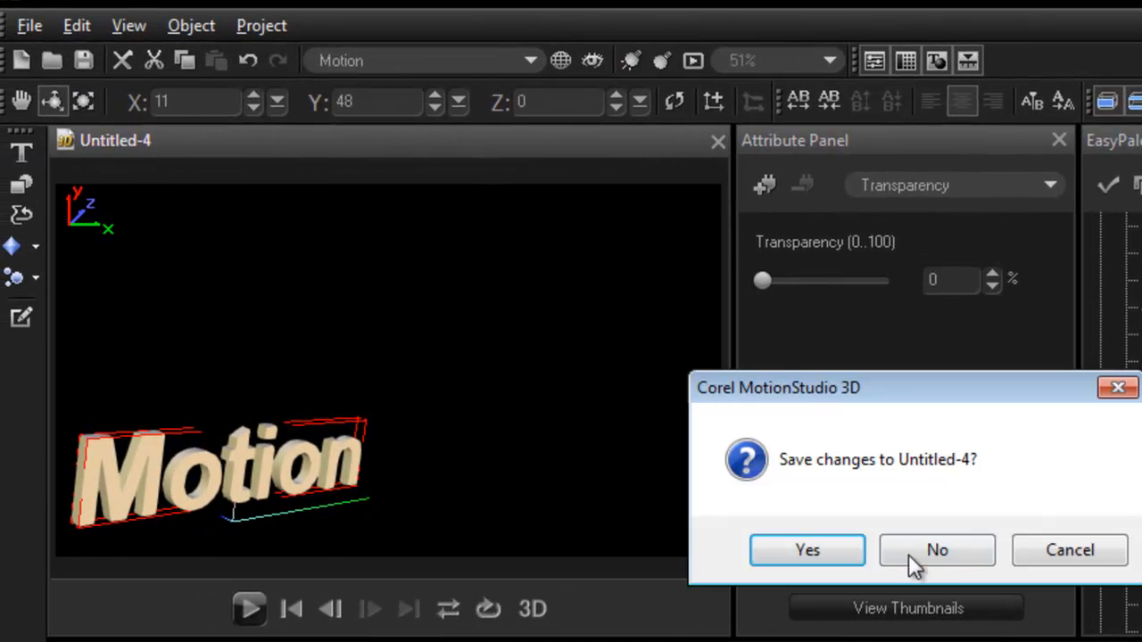
left_click(913, 551)
left_click(33, 23)
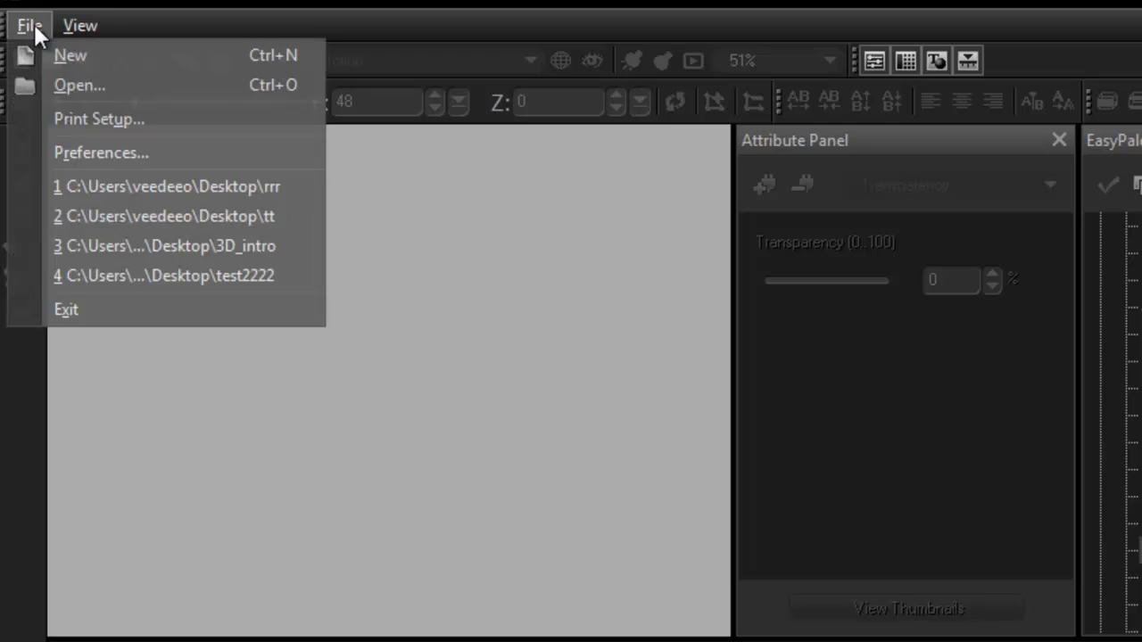
left_click(55, 52)
Insert the text "motion" in bold Arial, size 36, into the new project
left_click(21, 153)
type("m")
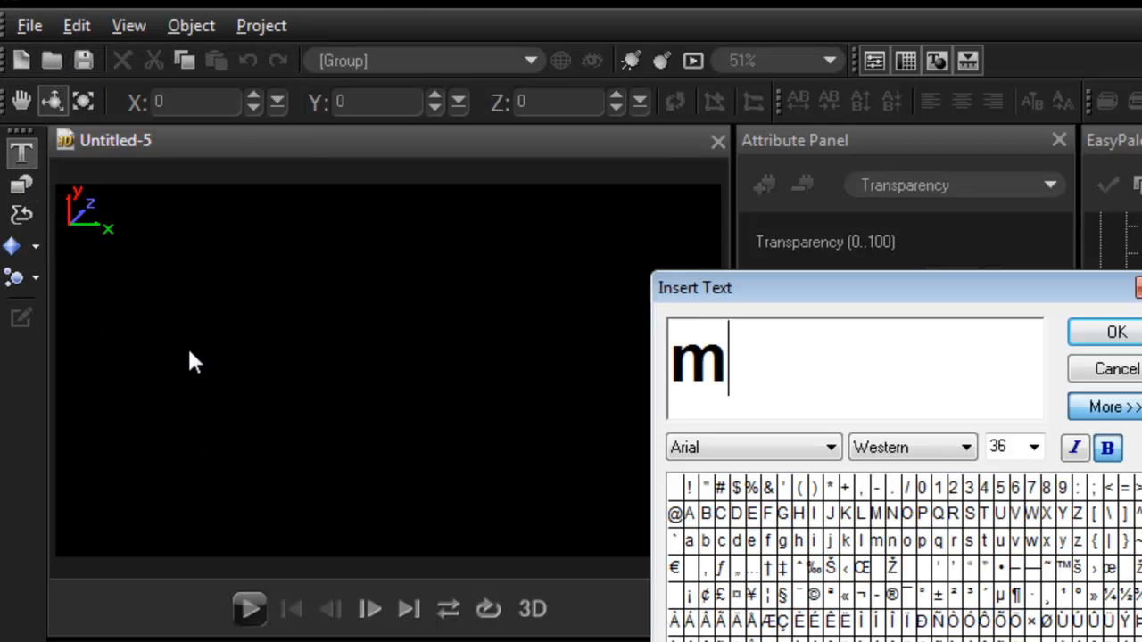
type("otion")
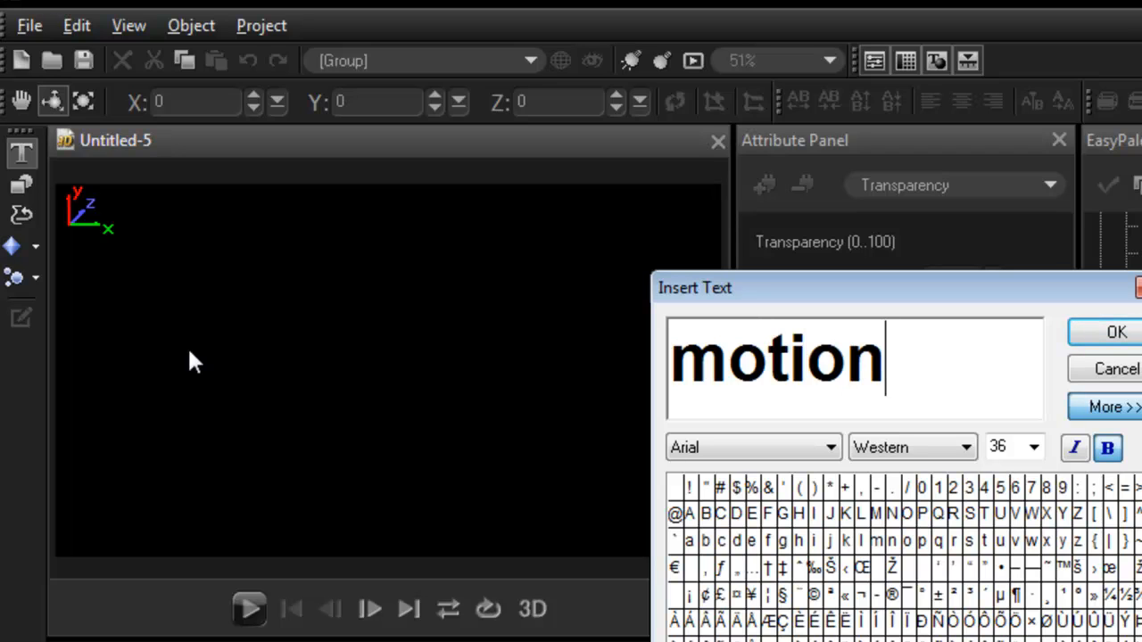
left_click(1114, 331)
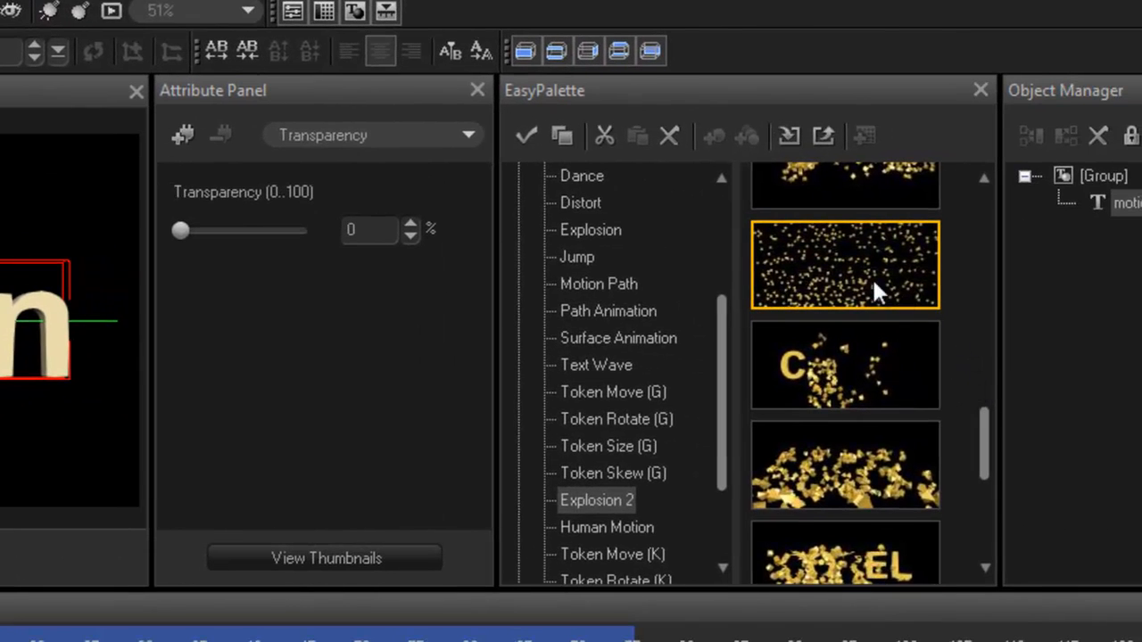
Apply the Explosion 2 preset with scattered spheres to the "motion" text and preview the animation
double_click(872, 277)
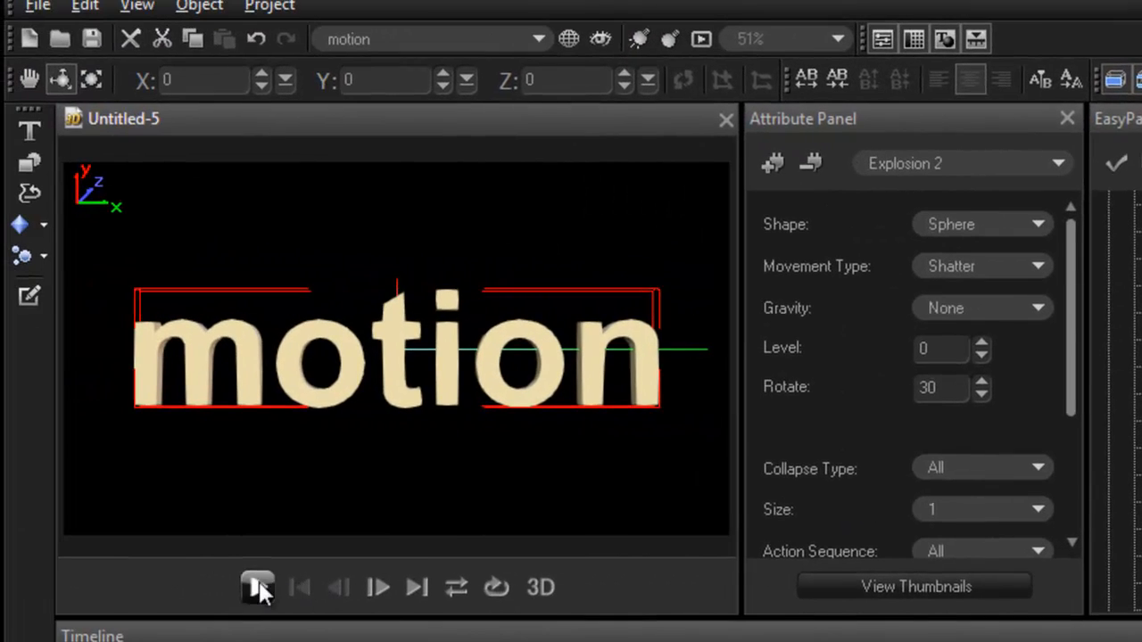
left_click(258, 587)
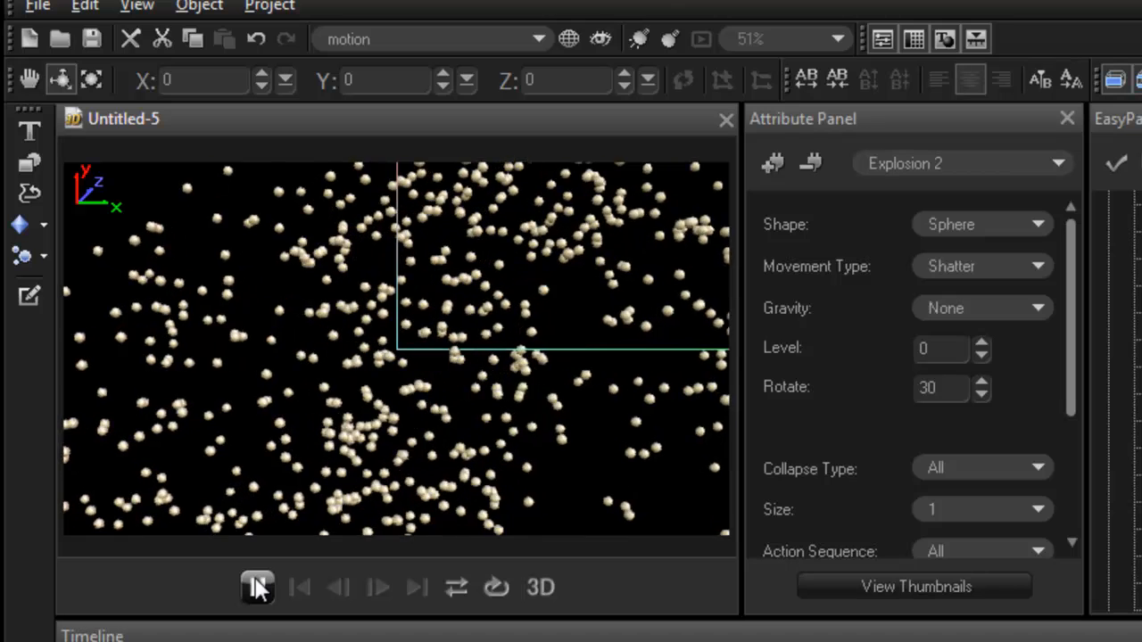
left_click(257, 588)
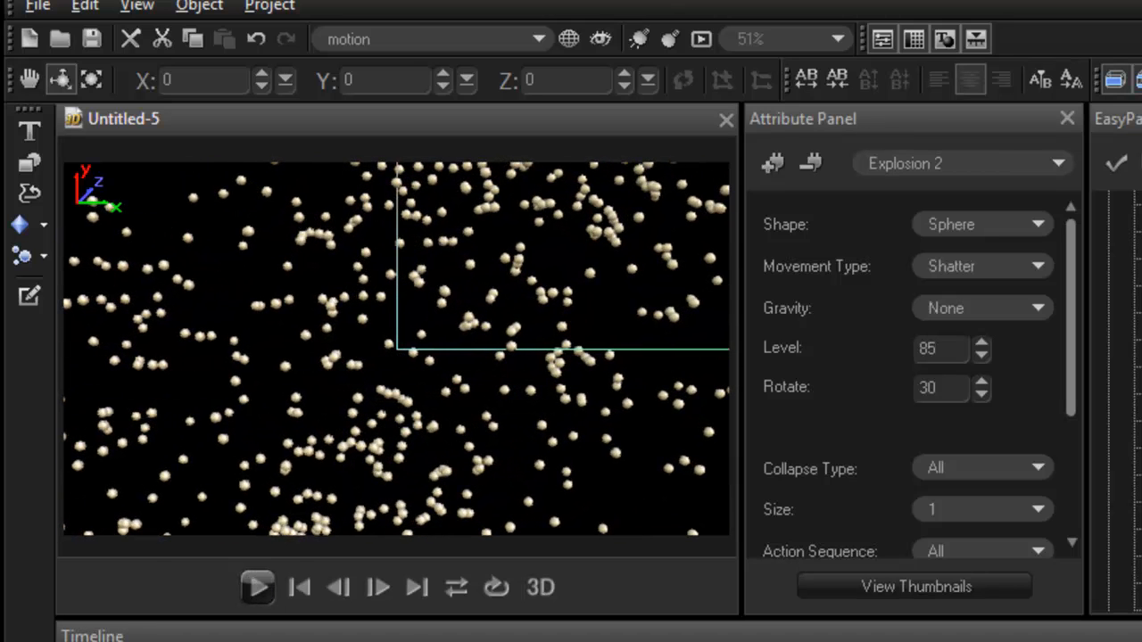
key("Home")
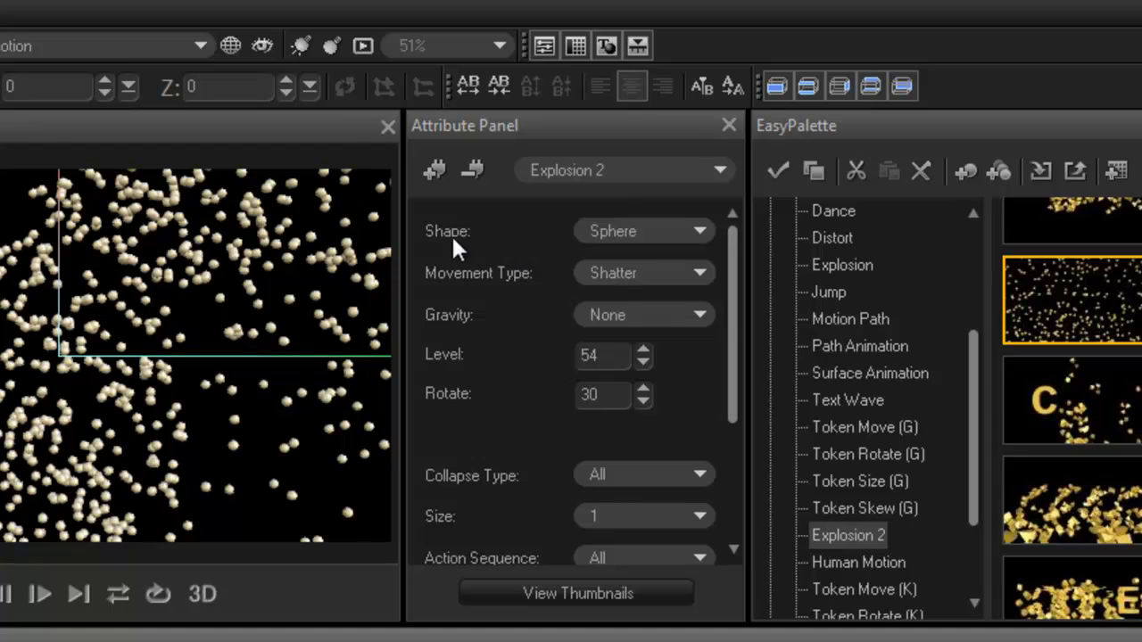
Change the particle shape of the Explosion 2 effect to Cube and preview the shattering text
mouse_move(732, 314)
left_mouse_down()
mouse_move(722, 433)
mouse_move(725, 294)
left_mouse_up()
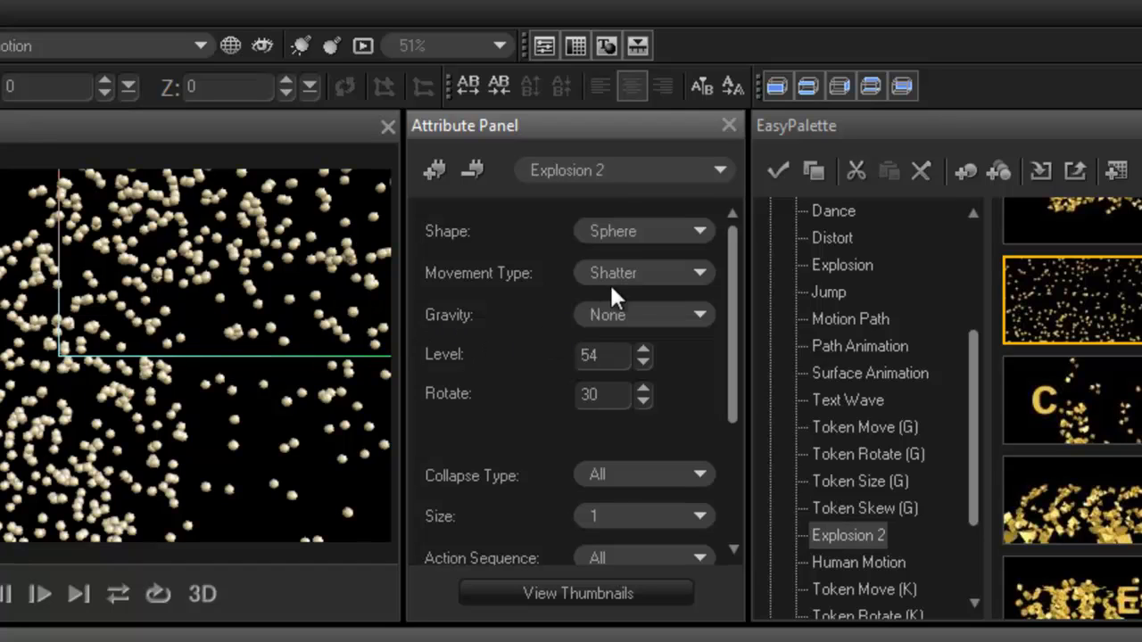
left_click(701, 233)
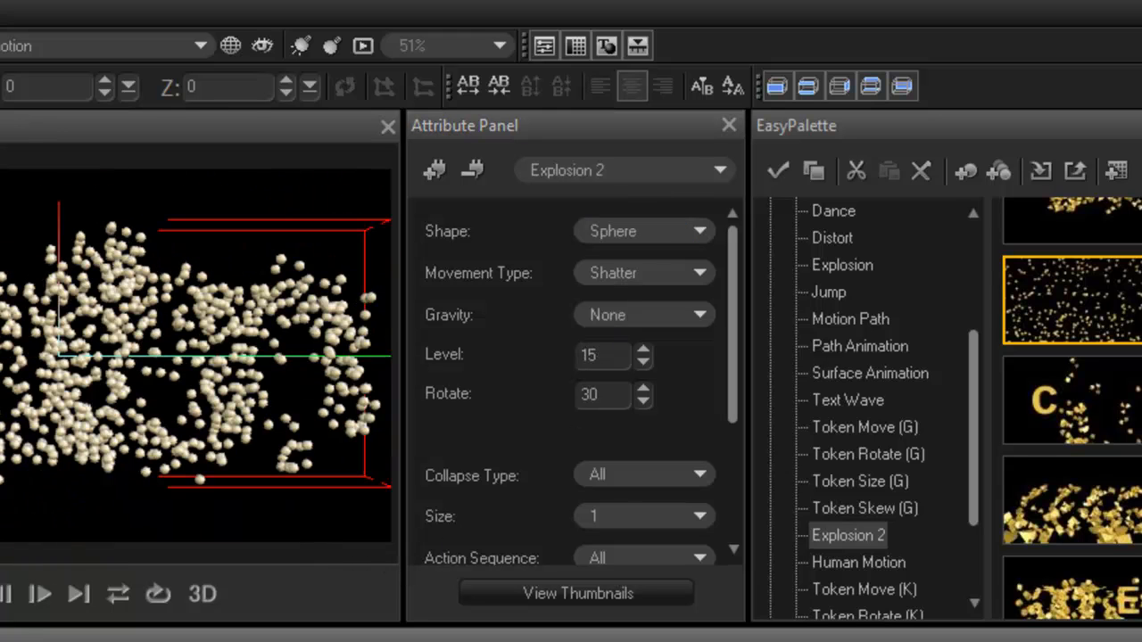
key("space")
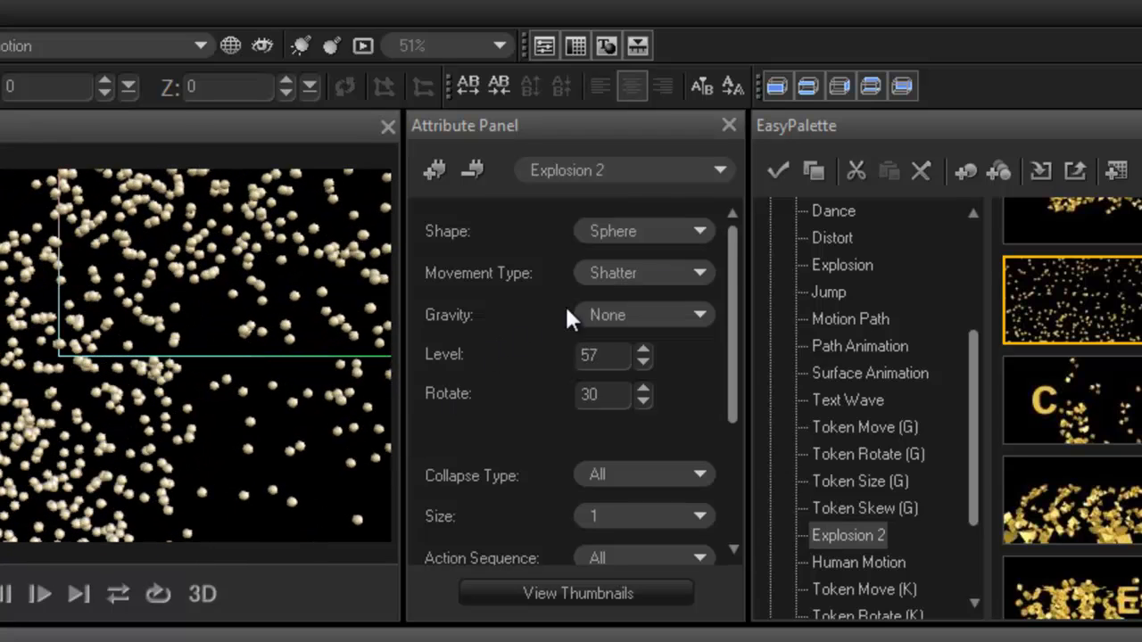
left_click(704, 230)
left_click(628, 253)
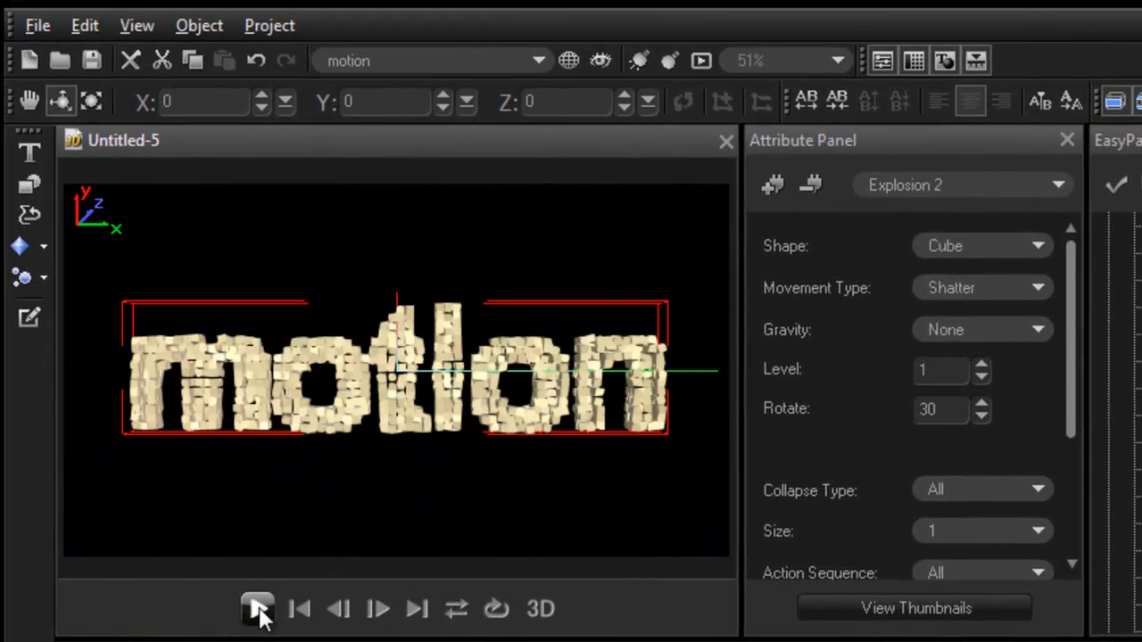
left_click(258, 610)
left_click(258, 610)
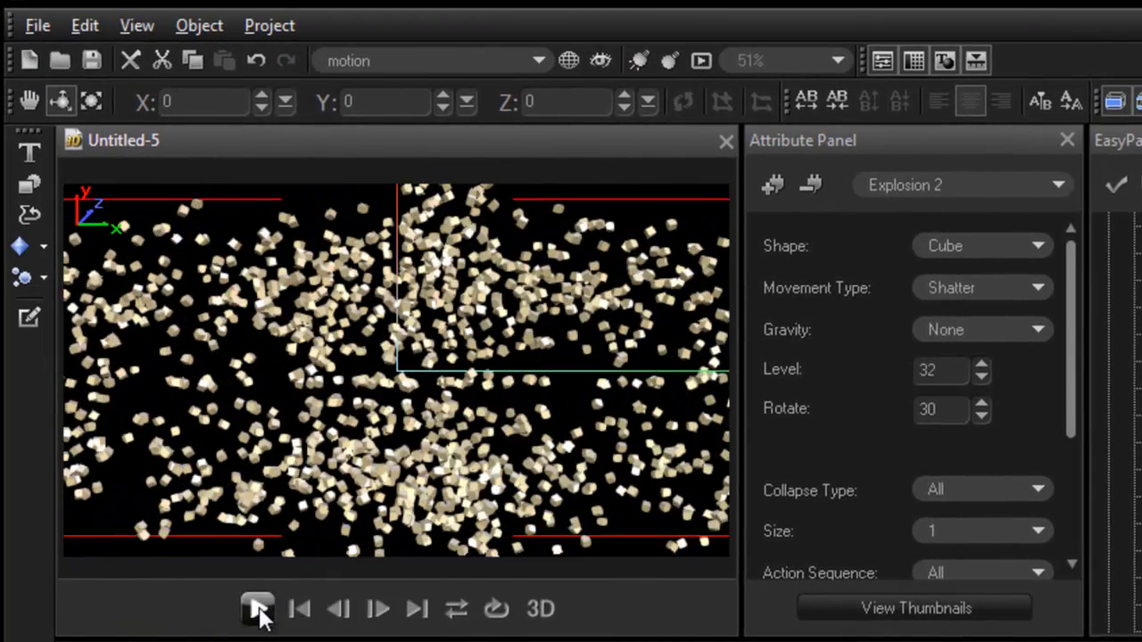
left_click(257, 610)
left_click(258, 611)
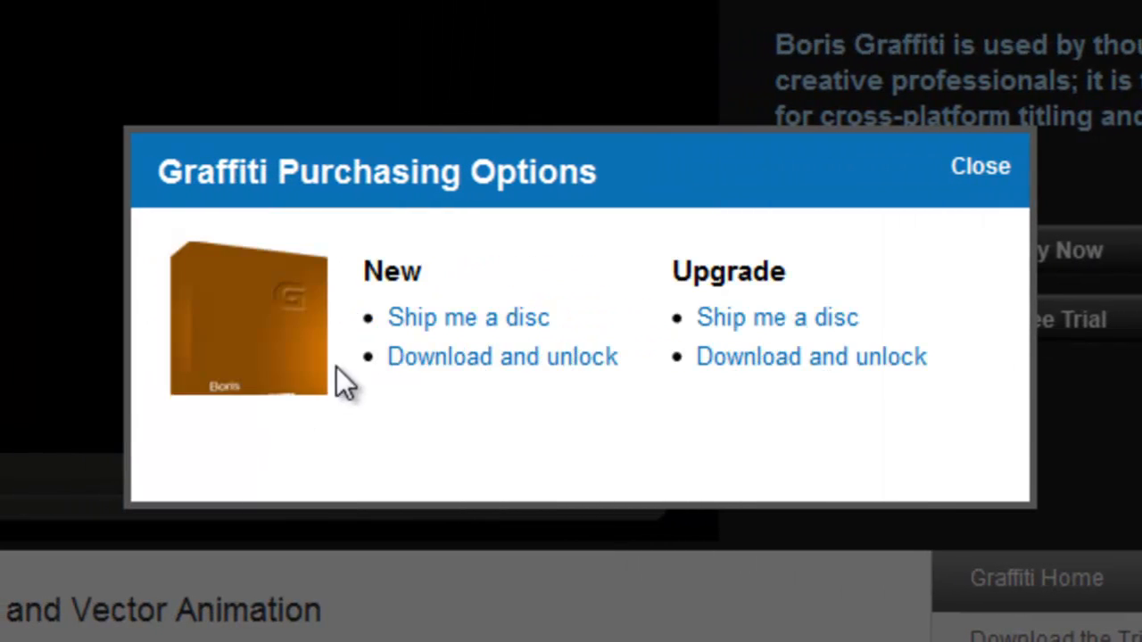
On the Boris Graffiti product web page, examine the purchasing options, including Download and unlock for a new copy
left_click(502, 364)
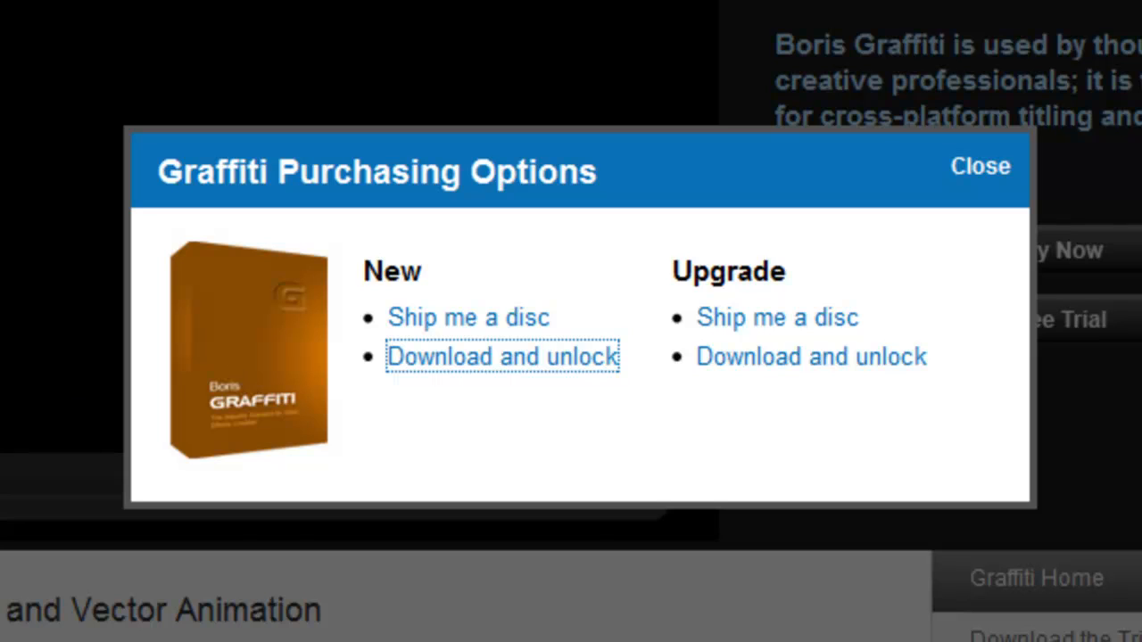
left_click(981, 172)
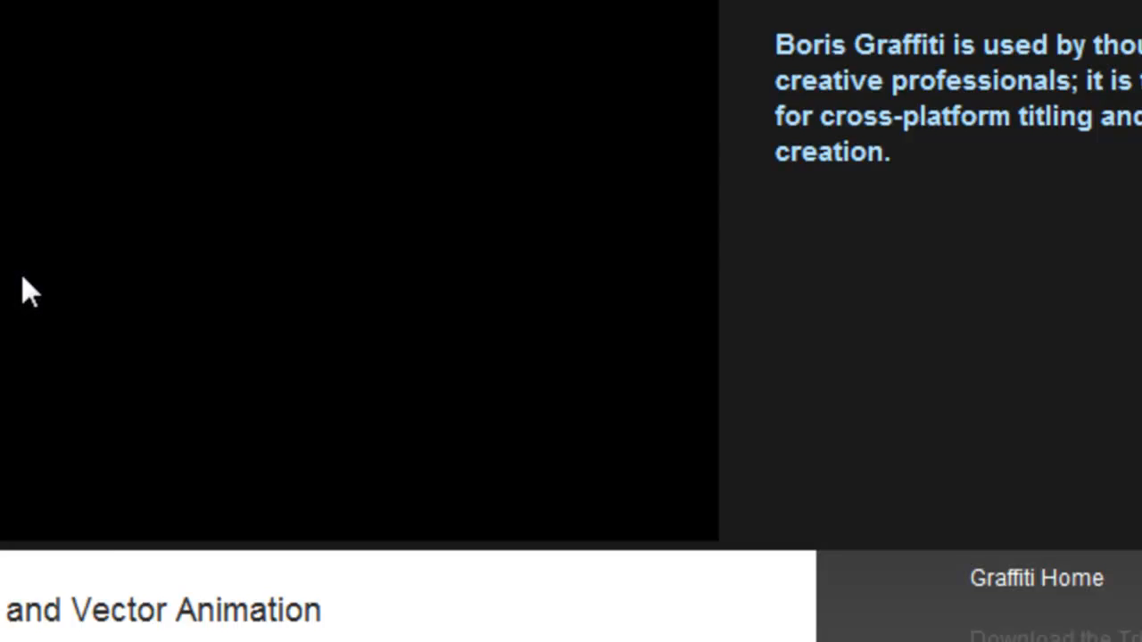
scroll(14, 293, "down", 5)
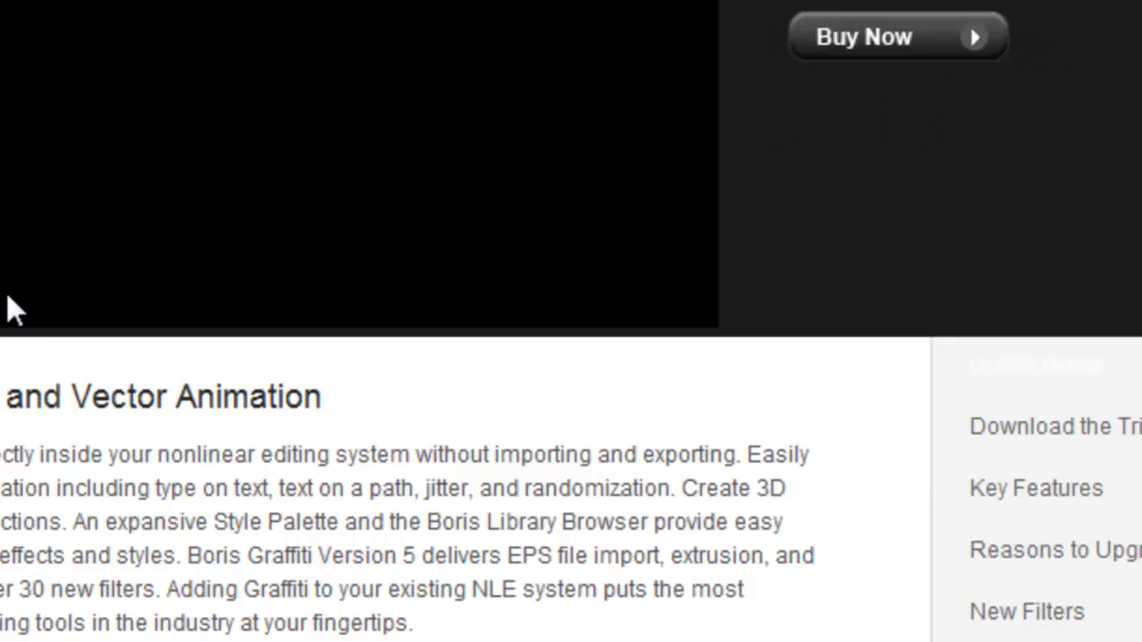
scroll(9, 301, "up", 5)
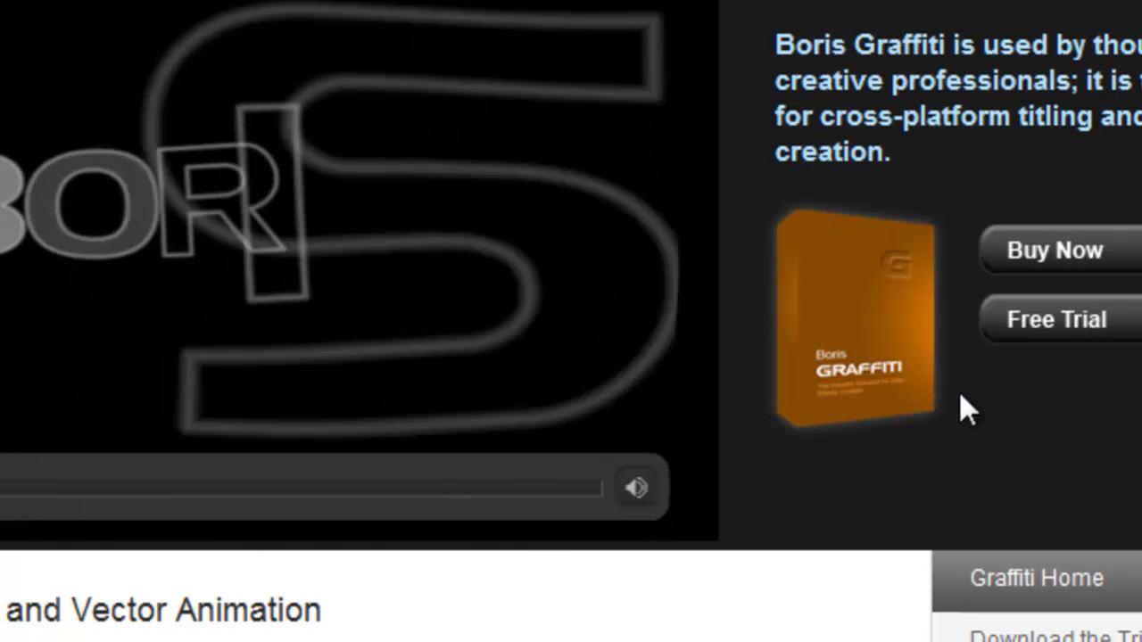
left_click(968, 264)
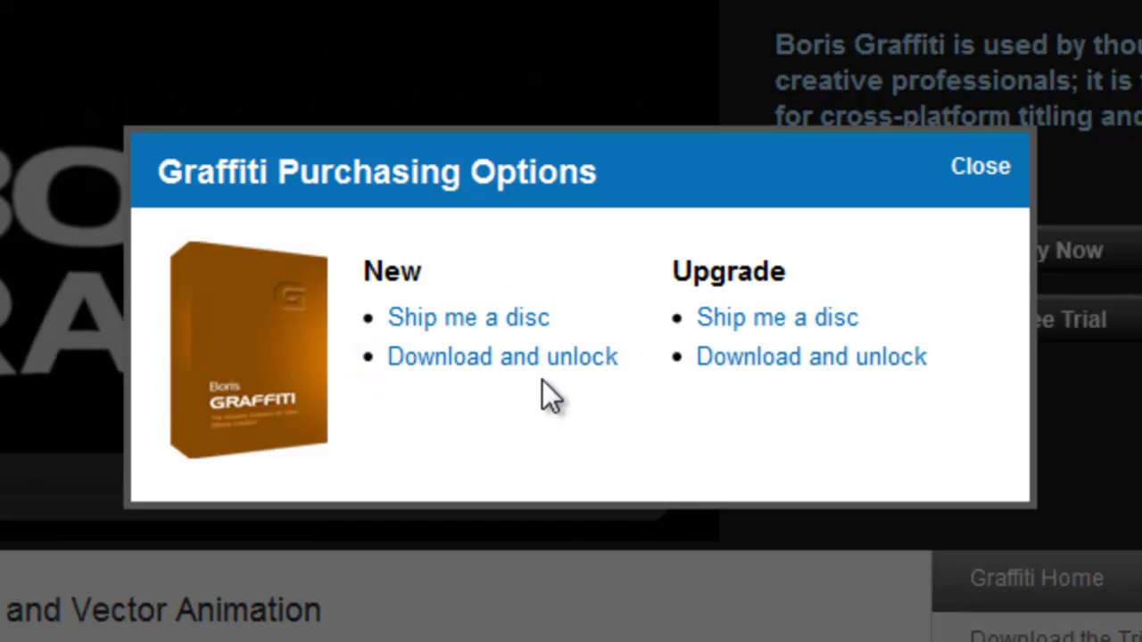
left_click(529, 376)
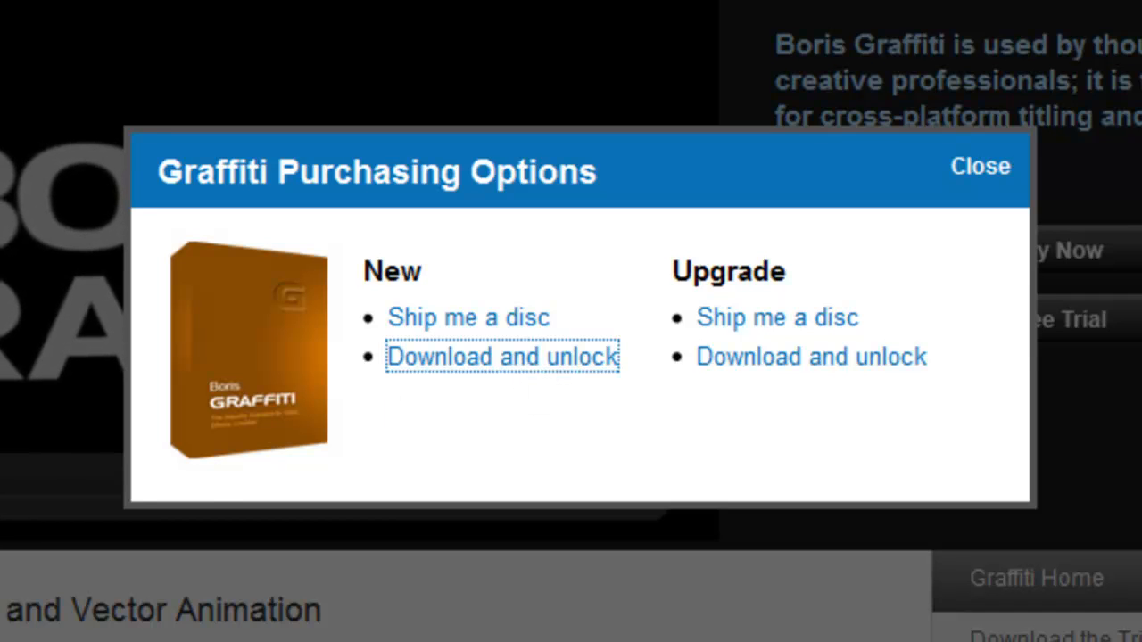
scroll(684, 585, "down", 3)
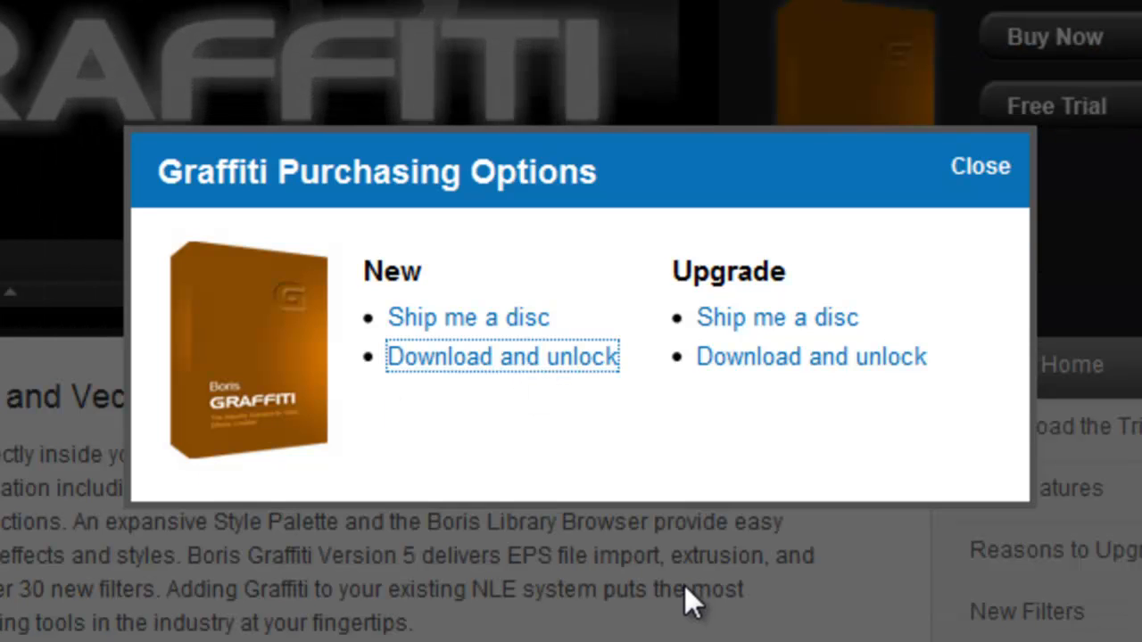